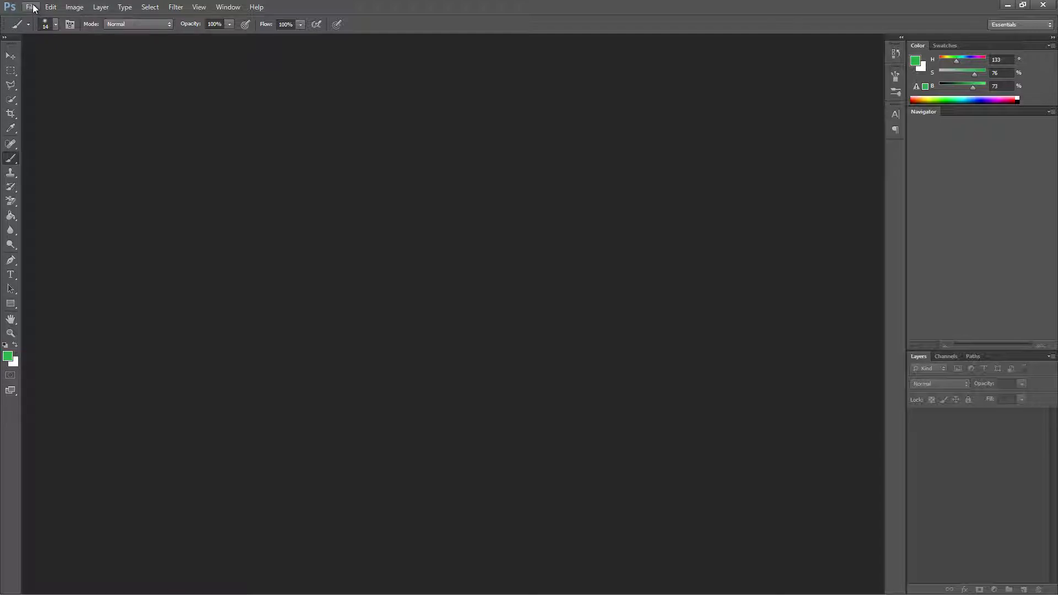
left_click(74, 7)
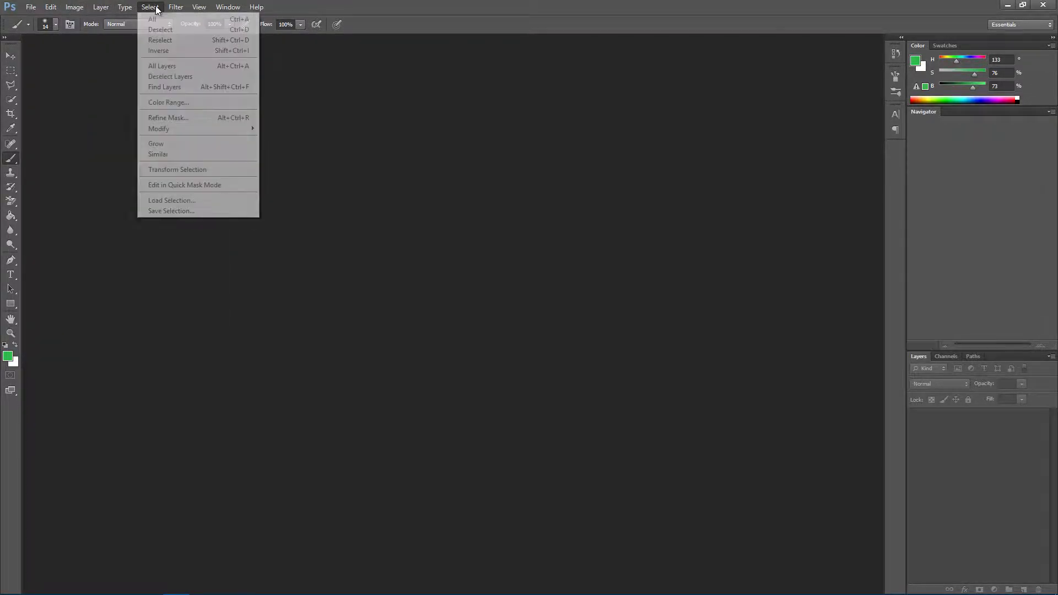
mouse_move(257, 8)
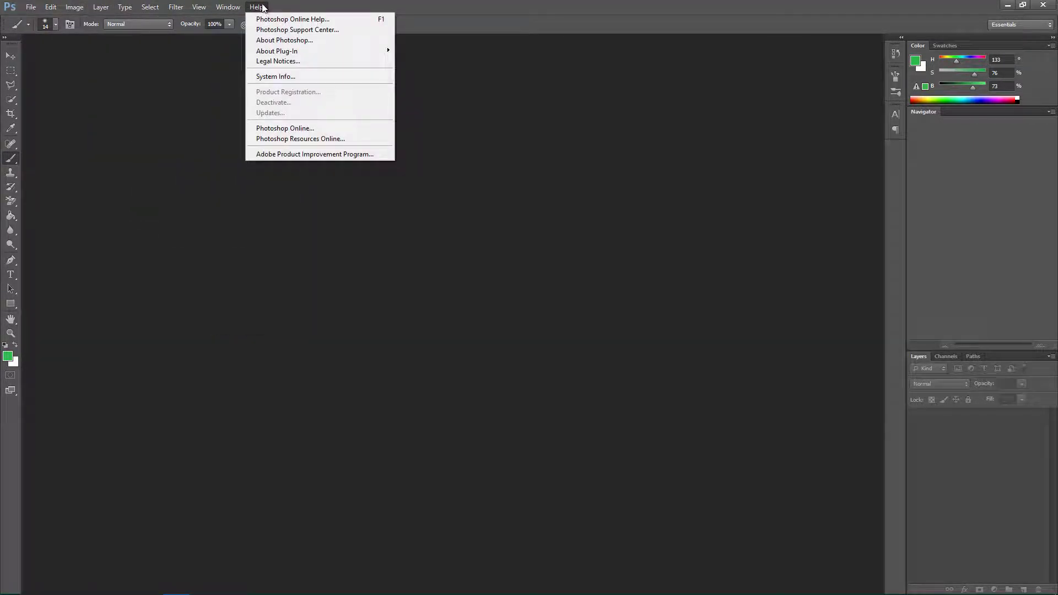
left_click(291, 9)
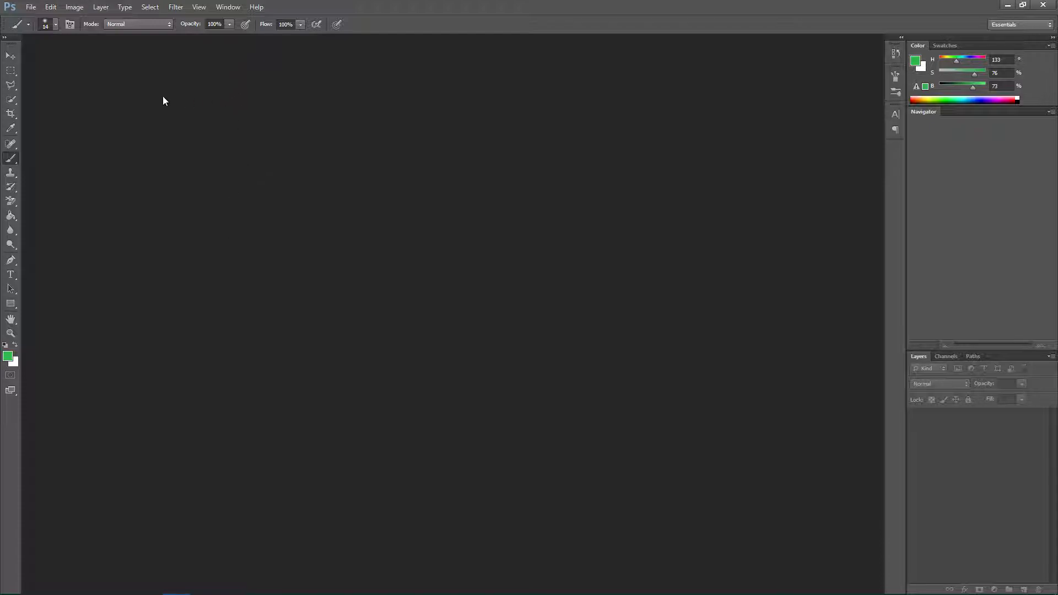
Step: Start a new document and name it ForestProject
left_click(33, 6)
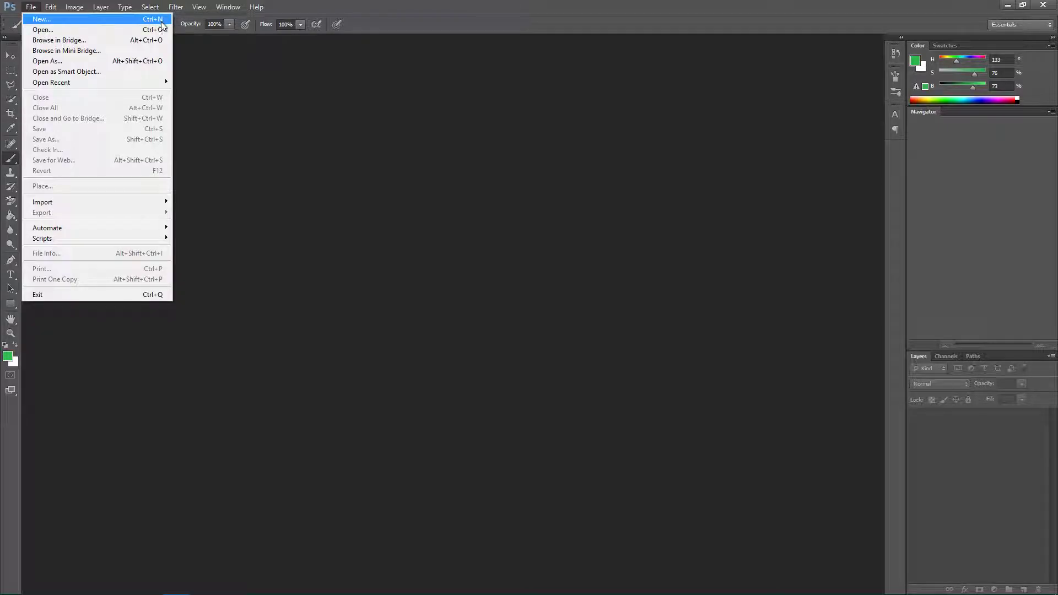
left_click(67, 21)
left_click_drag(397, 175, 448, 202)
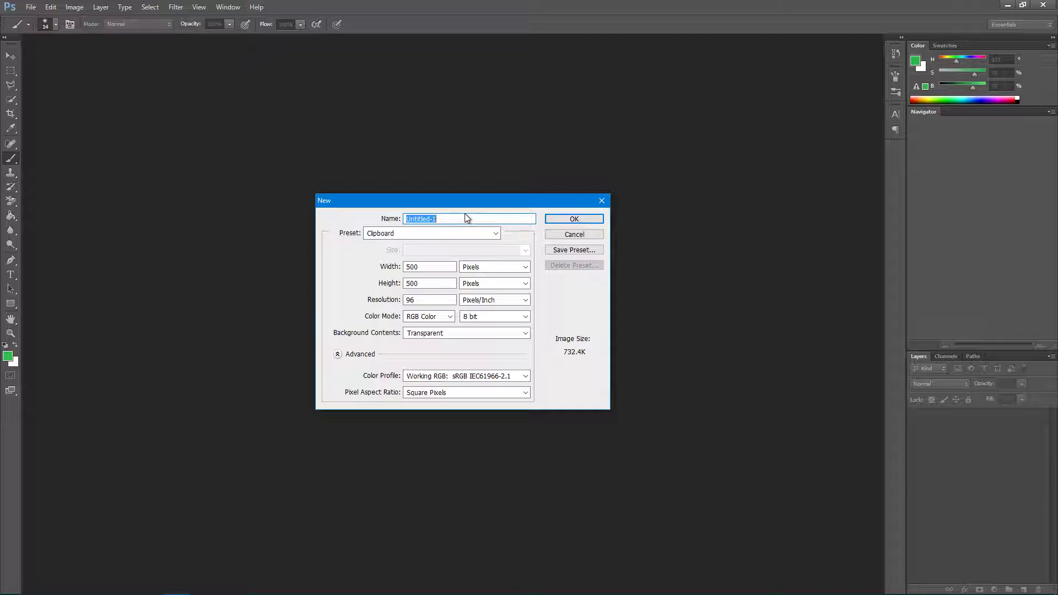
type("ForestProject")
left_click(496, 234)
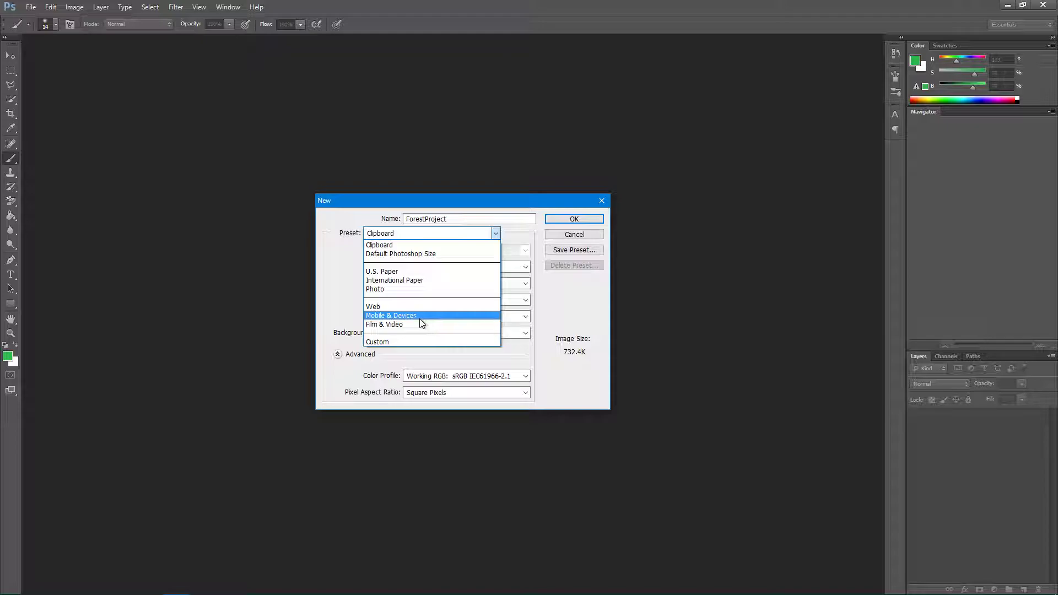
left_click(553, 290)
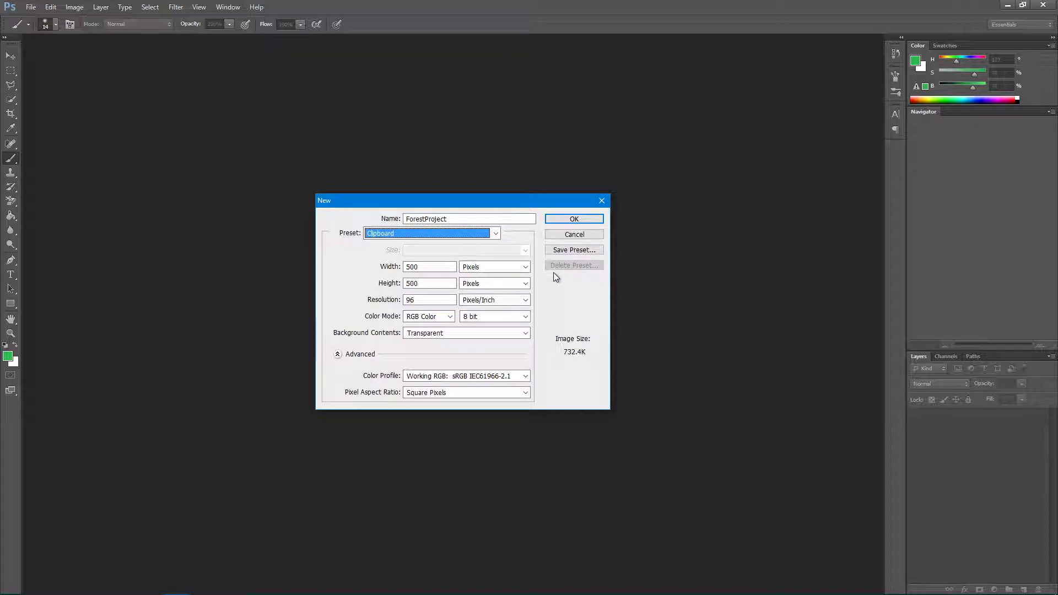
Step: Set the new document's size to 4000 pixels wide and 2200 pixels high
left_click(511, 267)
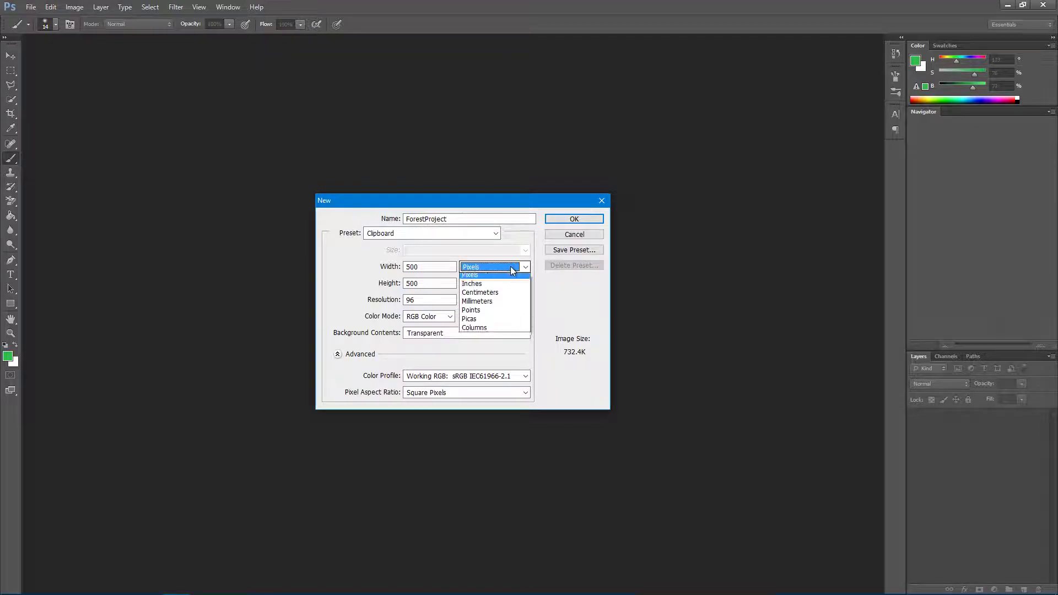
left_click(527, 268)
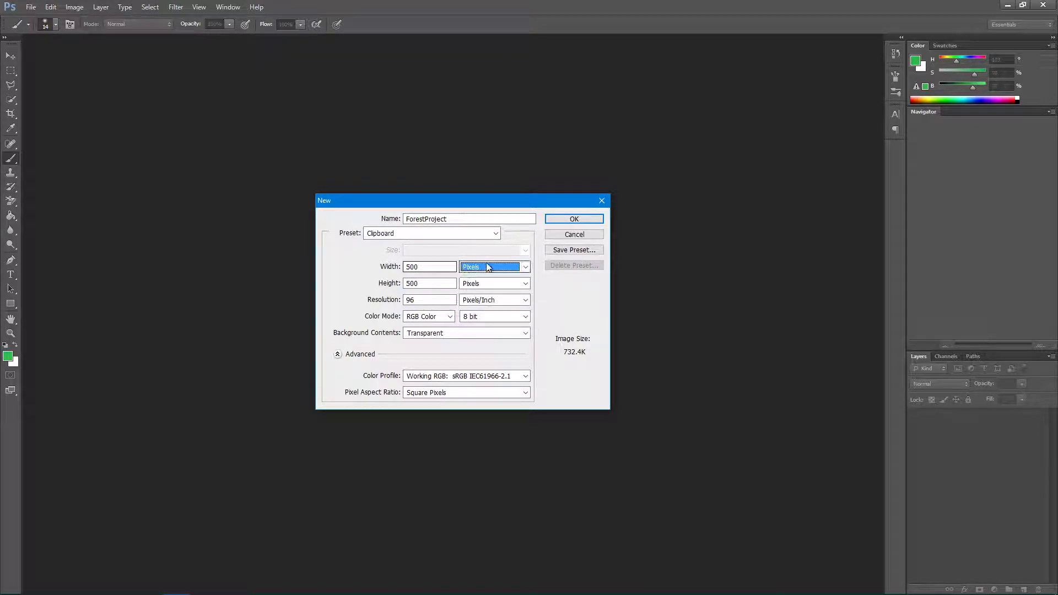
left_click(521, 269)
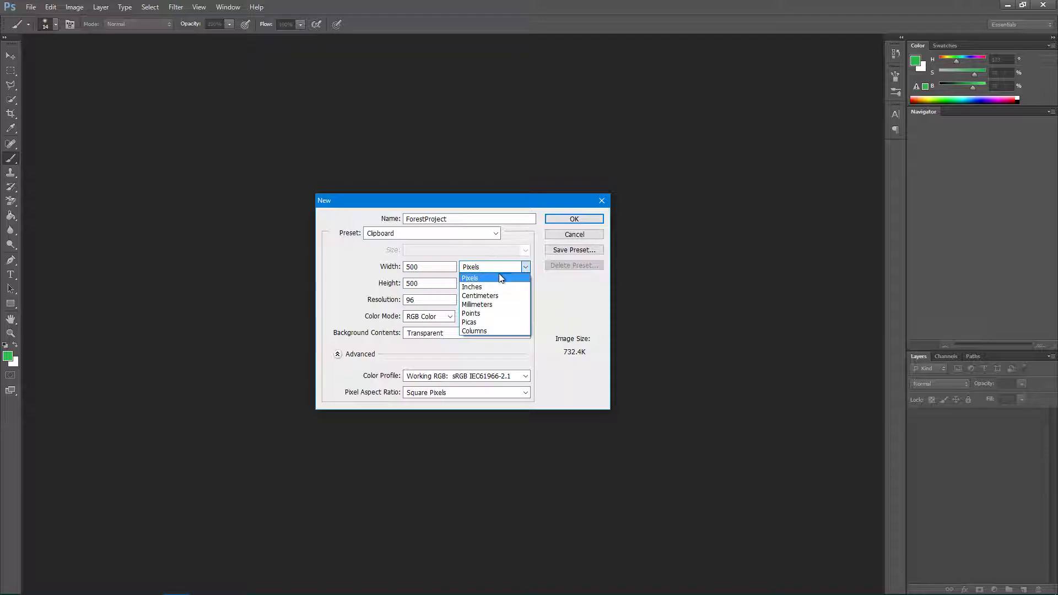
left_click(421, 272)
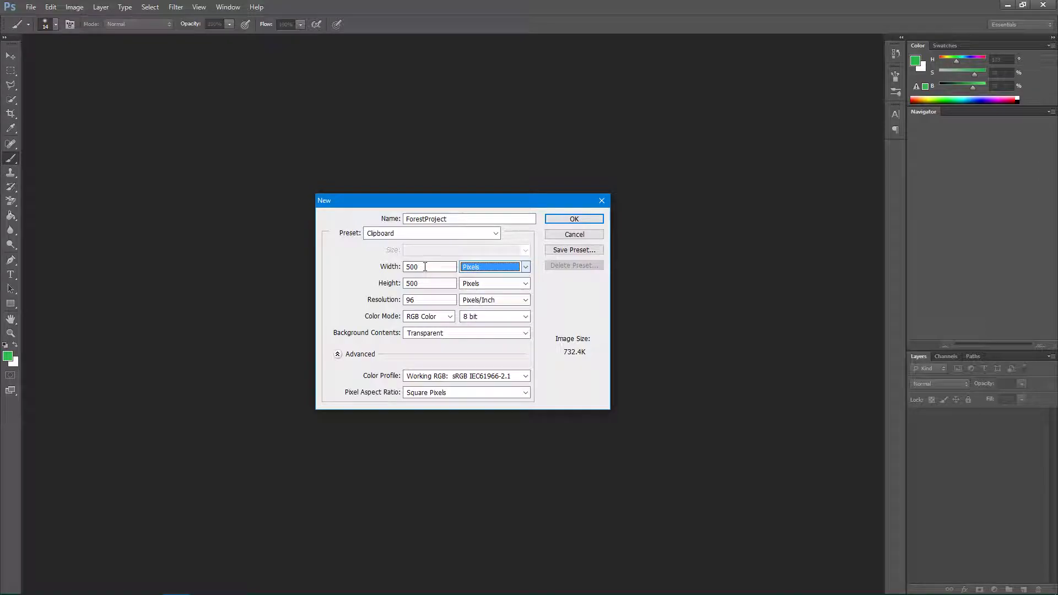
double_click(435, 268)
type("4000")
double_click(422, 286)
type("2200")
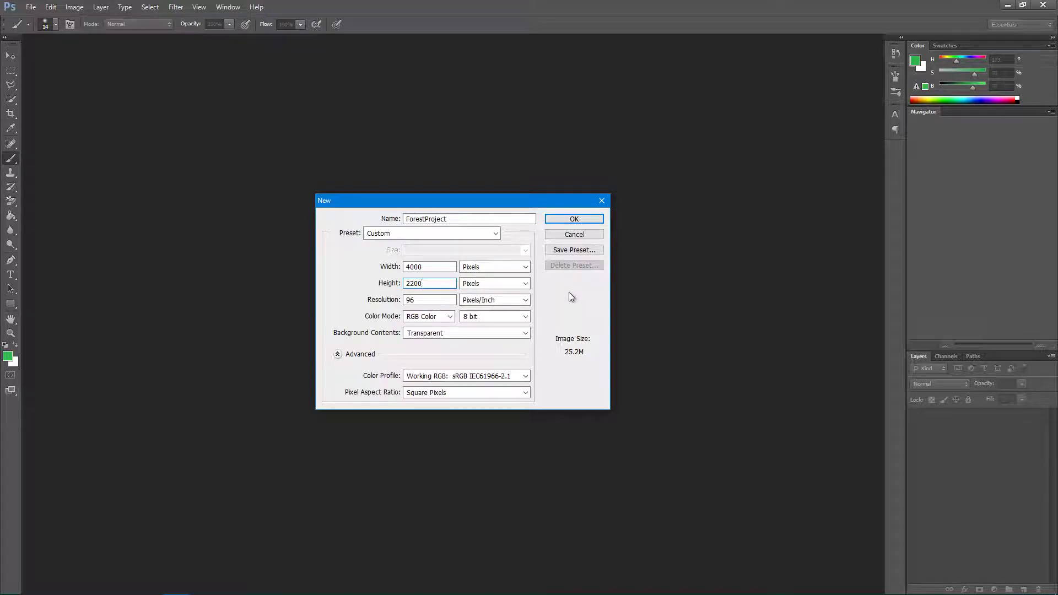
Step: Keep RGB Color at 8 bit, set the background contents to White, and create the ForestProject document
left_click(449, 317)
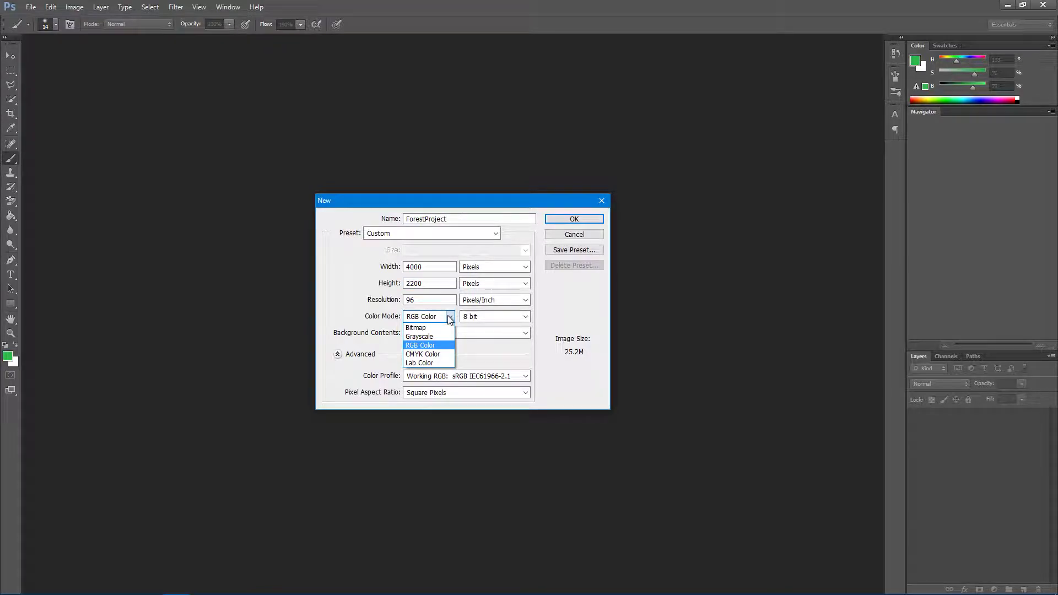
left_click(544, 317)
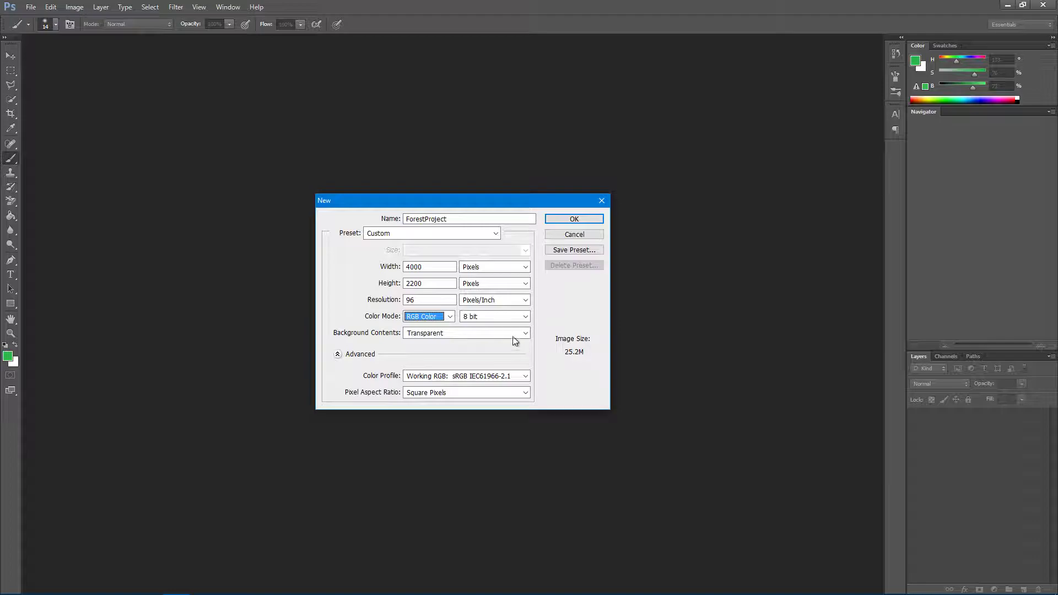
left_click(527, 317)
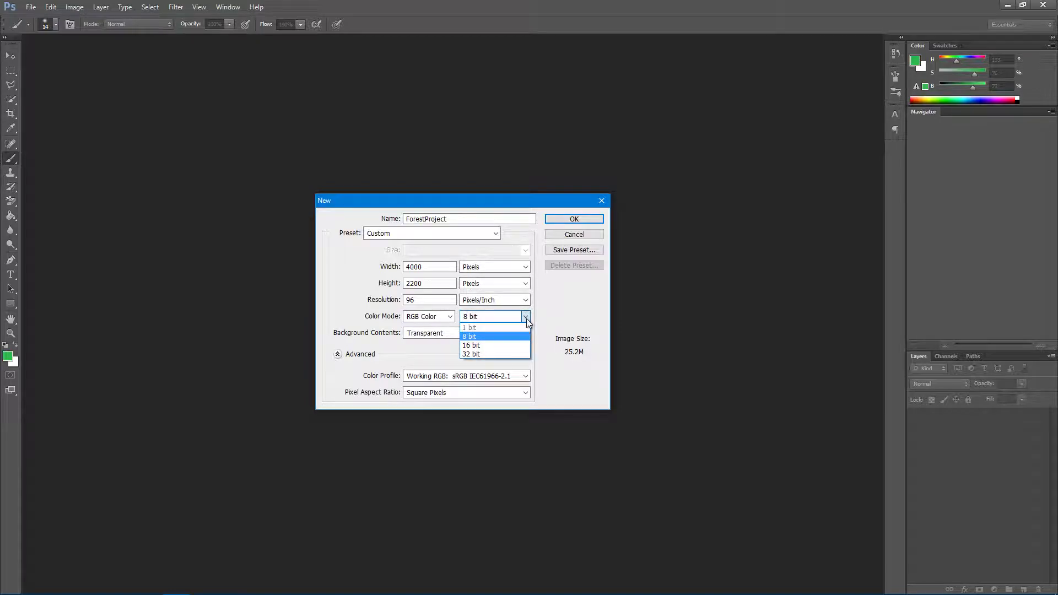
left_click(549, 329)
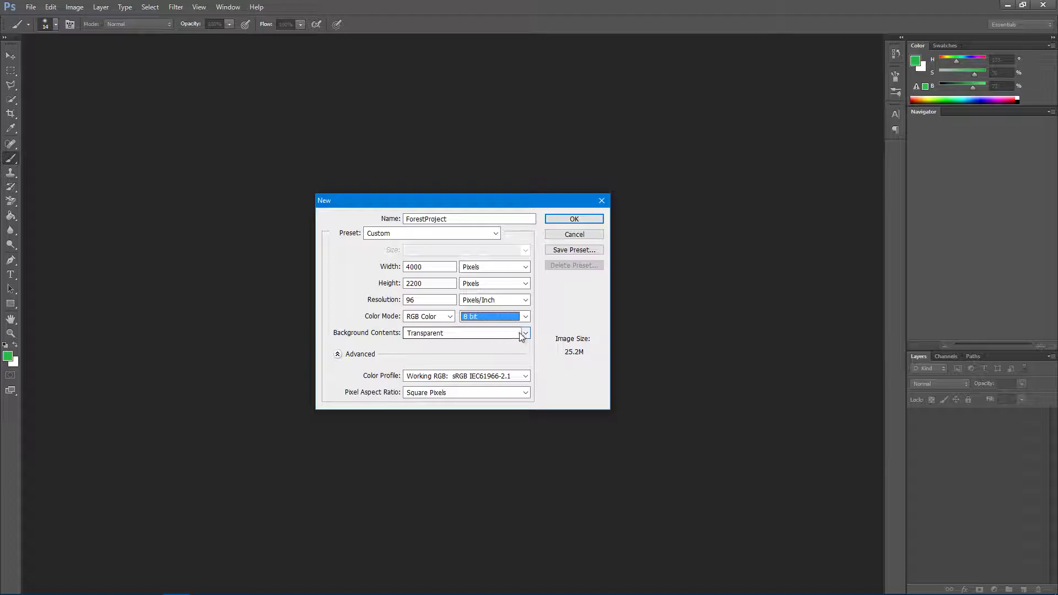
left_click(526, 334)
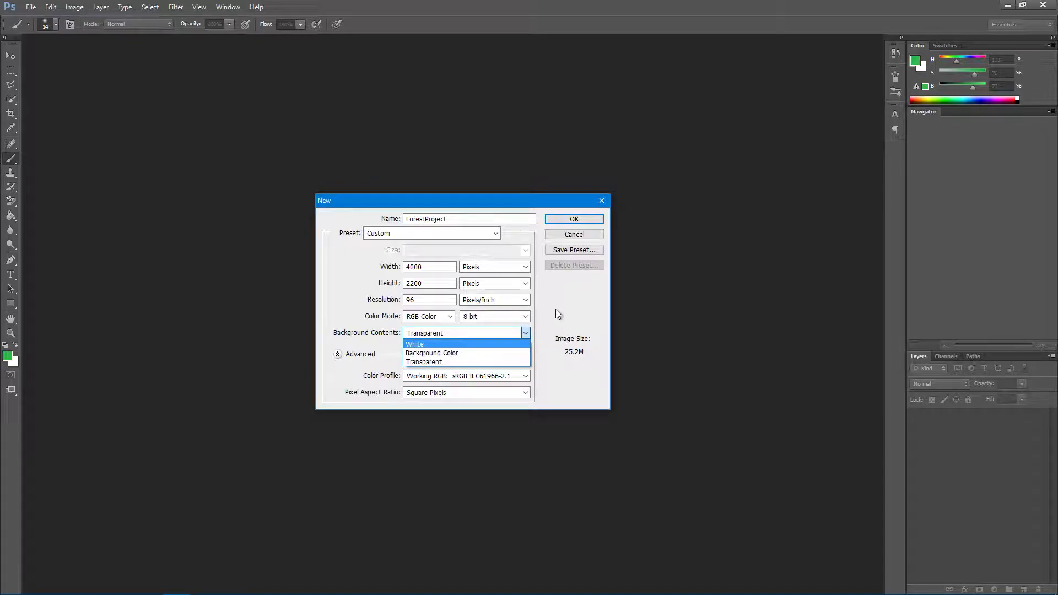
left_click(503, 345)
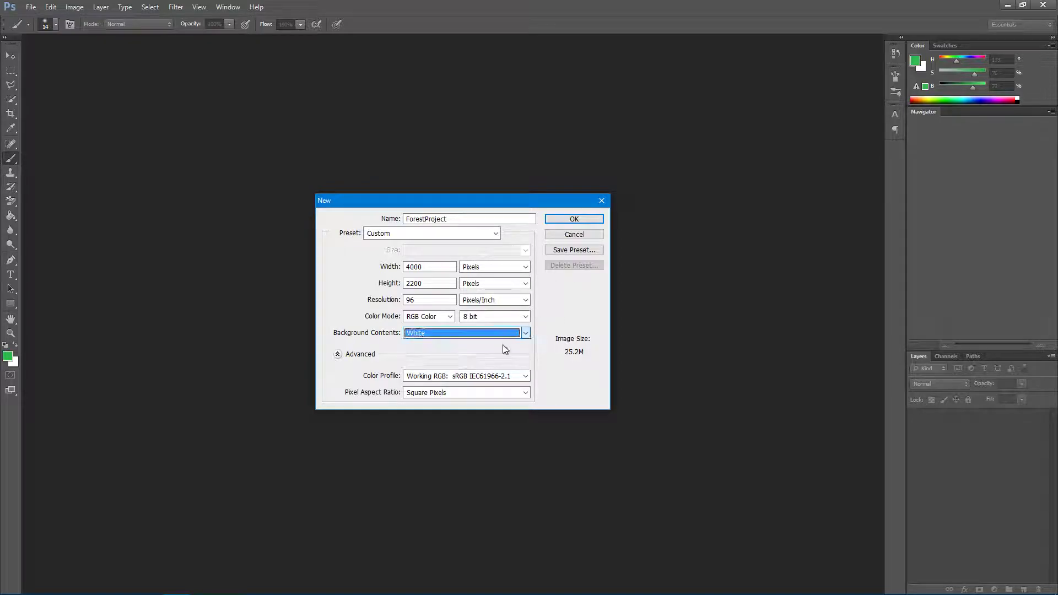
left_click(570, 355)
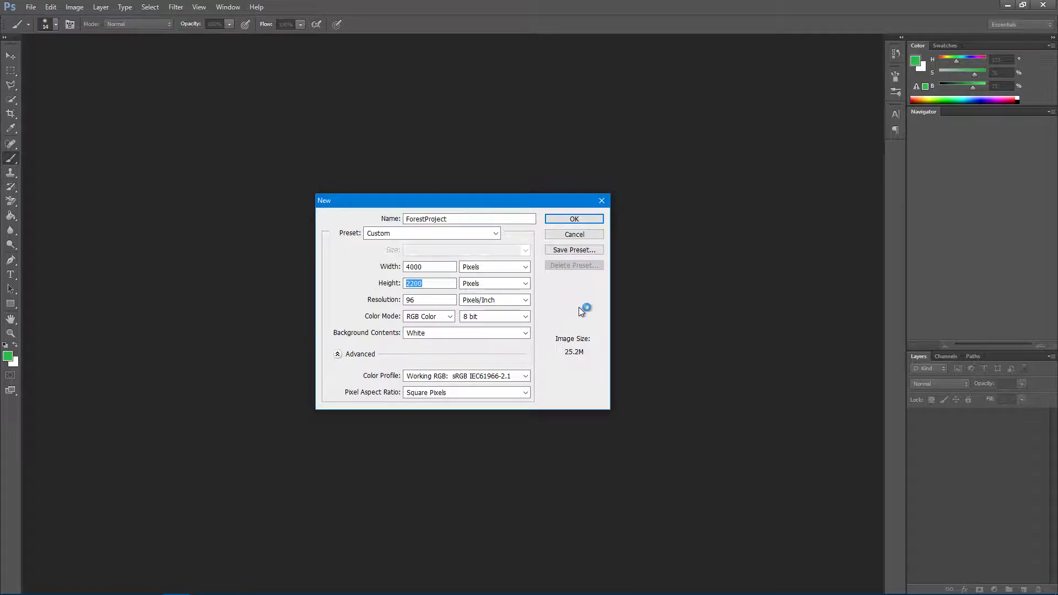
left_click(577, 219)
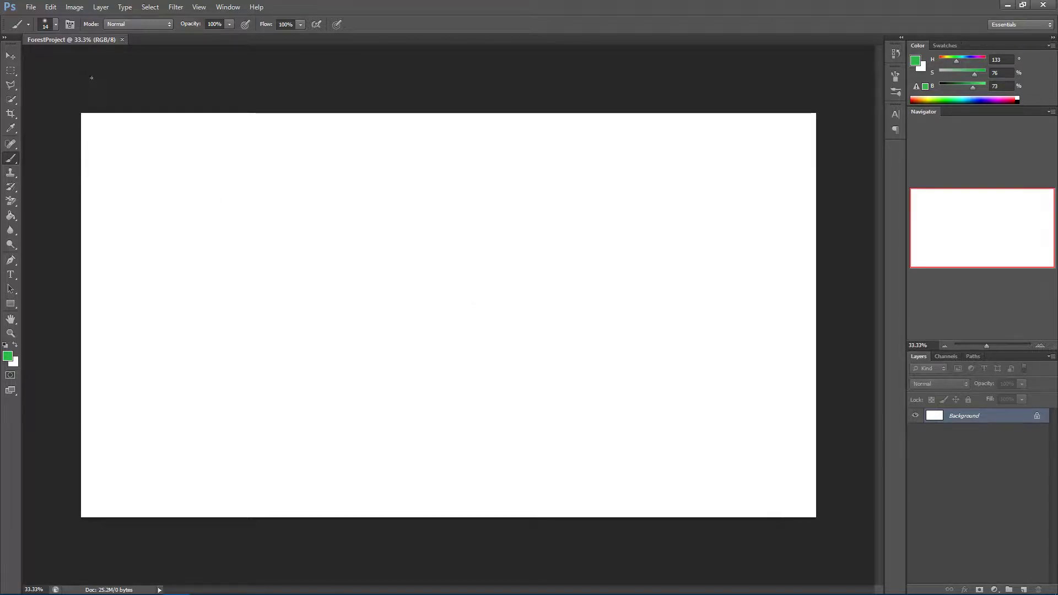
Step: Start a second new document named House, 6000 pixels wide and 4000 pixels high
left_click(31, 7)
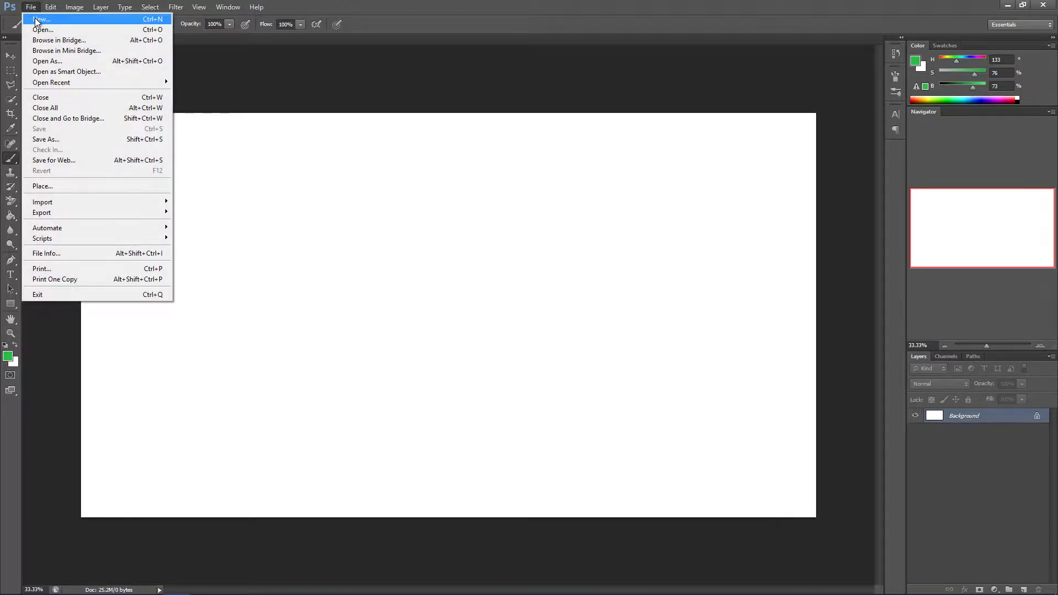
left_click(71, 19)
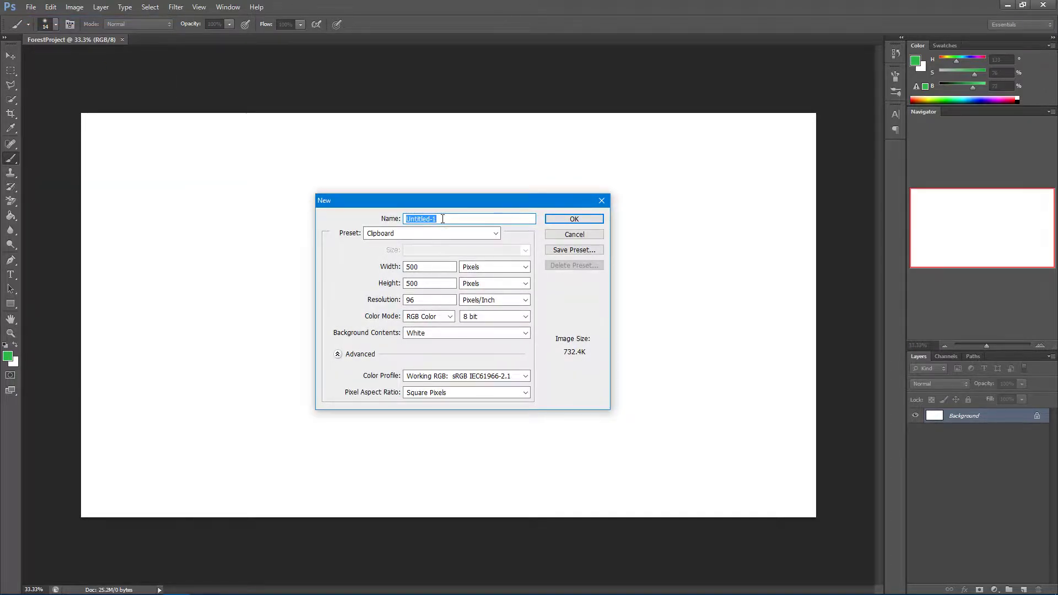
type("House")
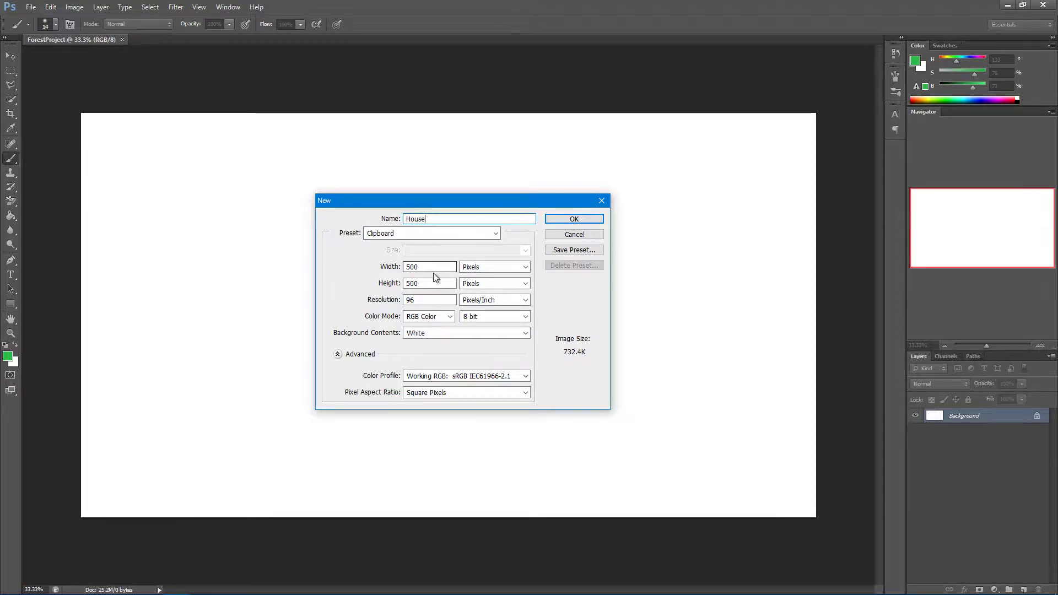
left_click_drag(438, 267, 403, 266)
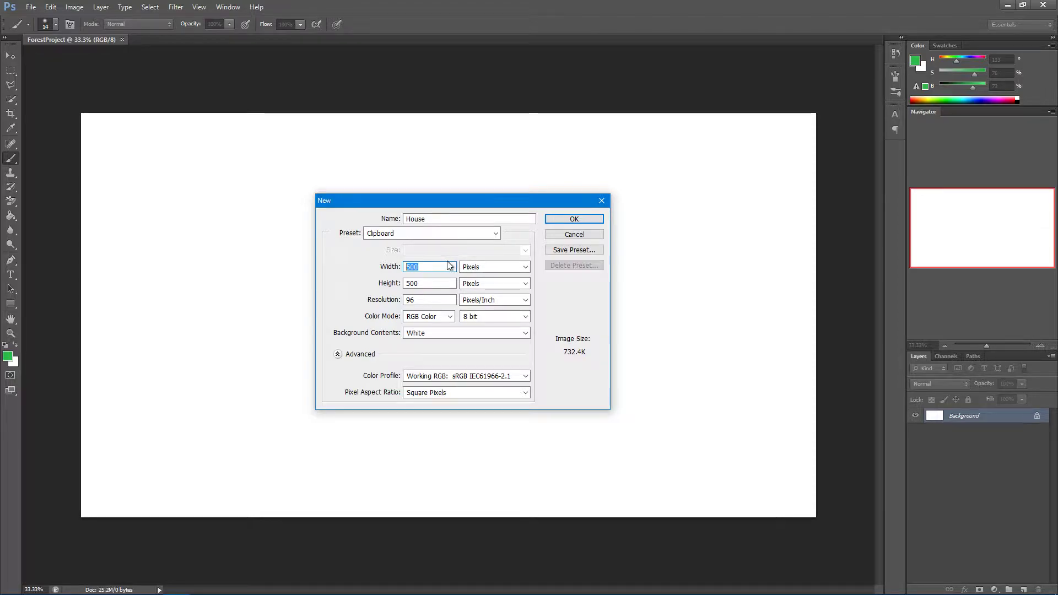
type("6000")
key("Tab")
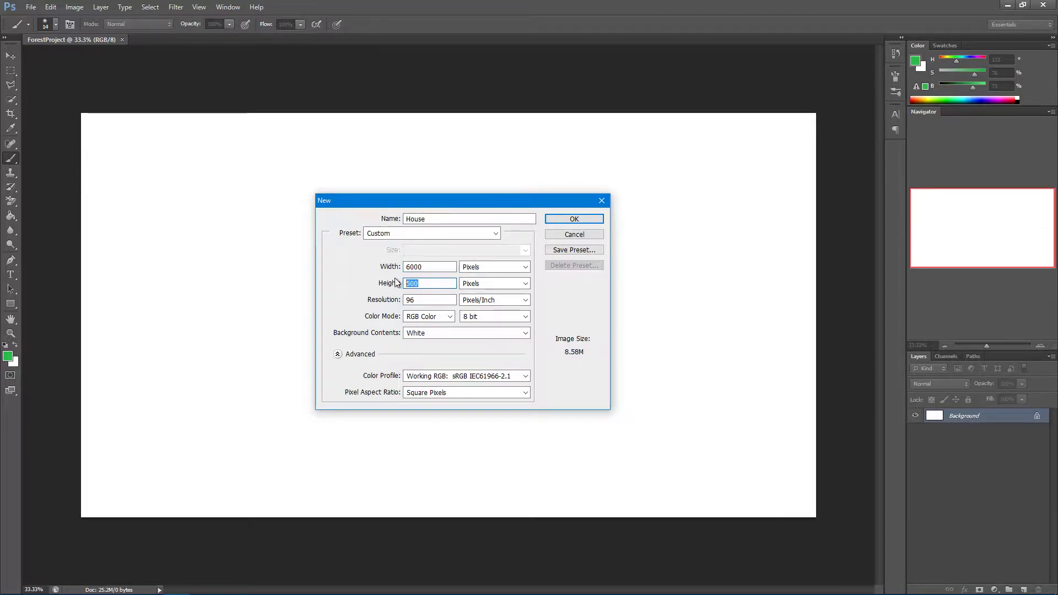
type("4000")
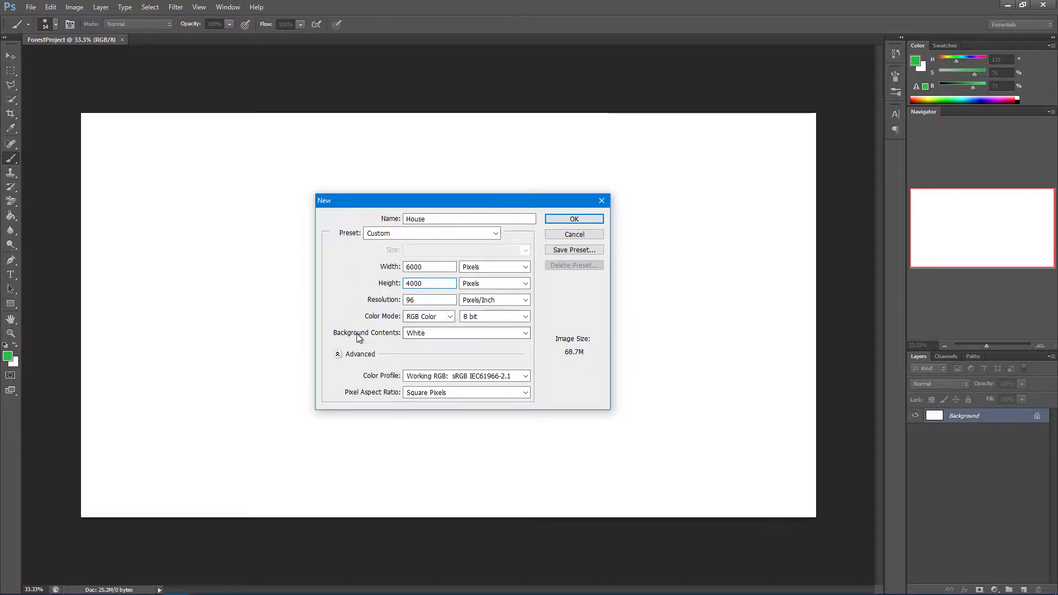
Step: Set the House document's background contents to Transparent and create it
left_click(422, 334)
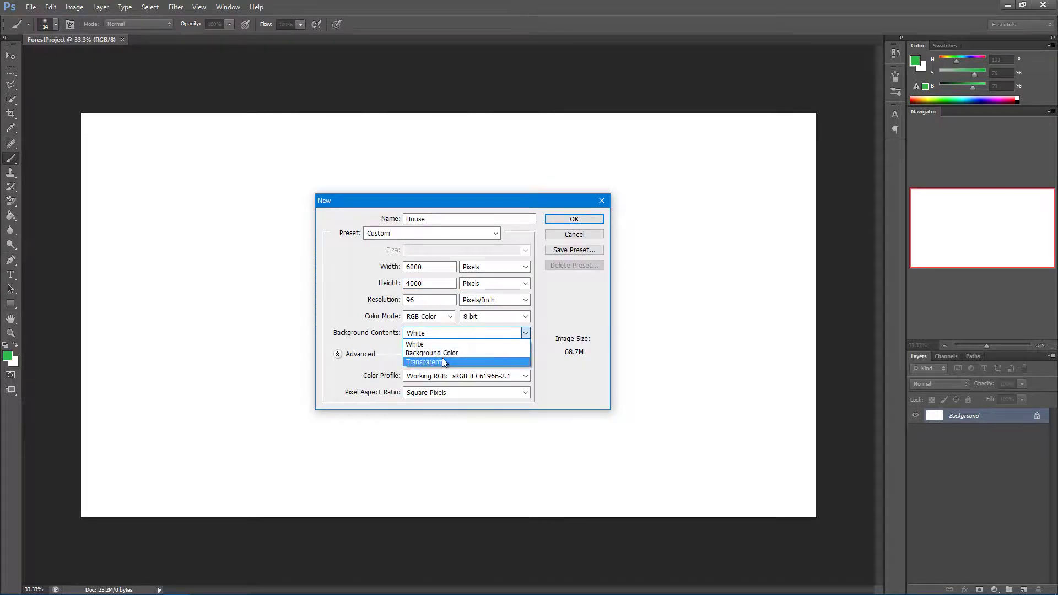
left_click(438, 363)
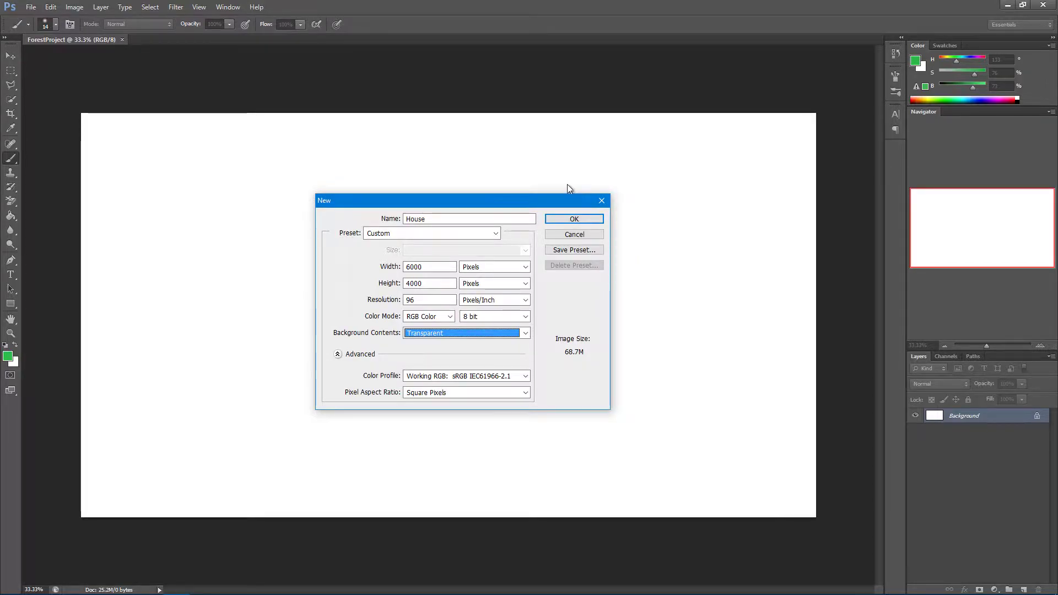
left_click(570, 222)
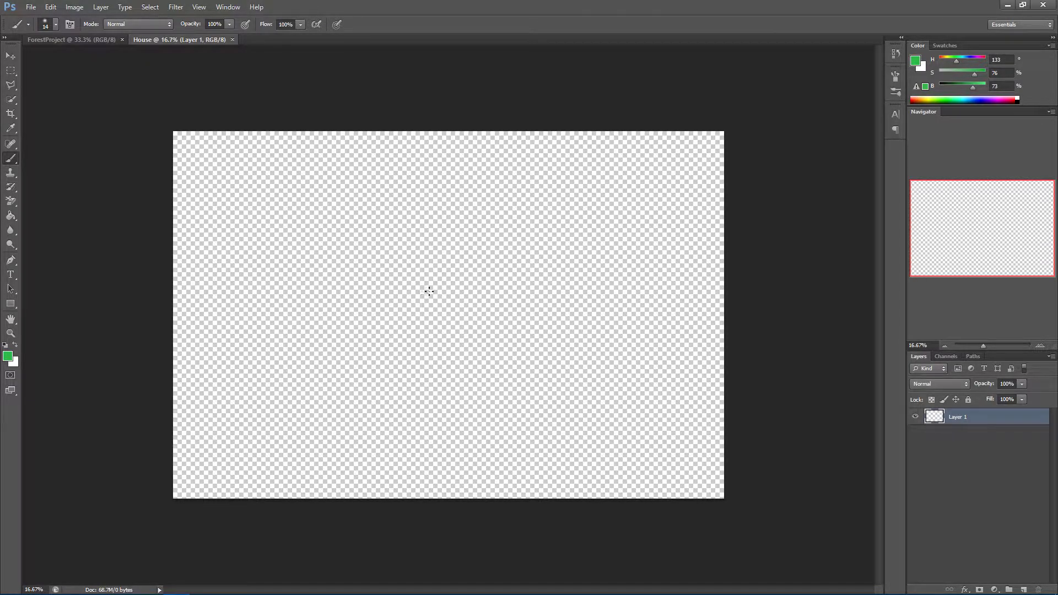
Step: Switch to the ForestProject document and select the Eraser Tool
left_click(100, 41)
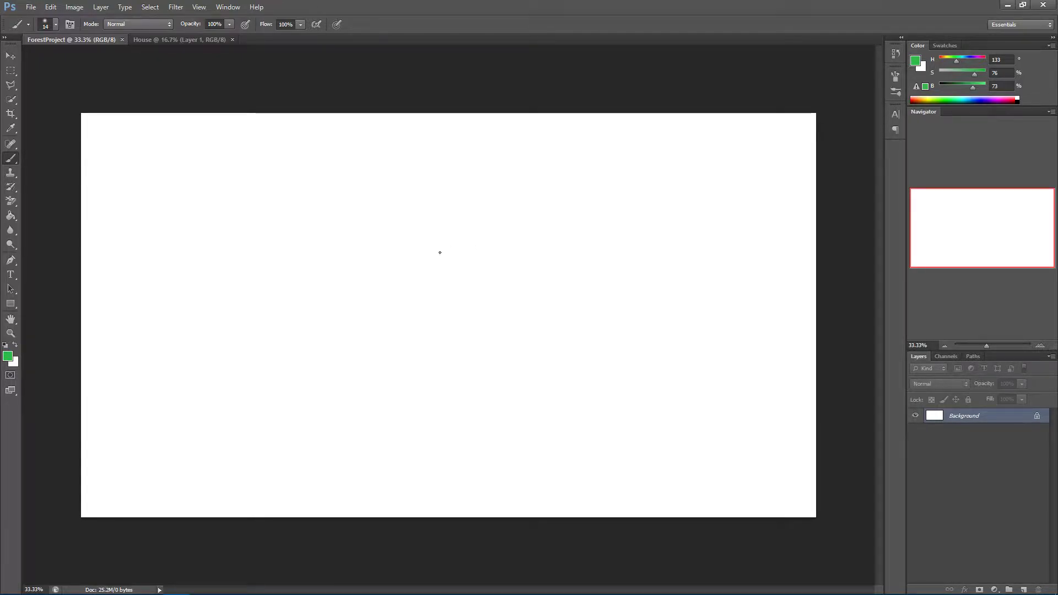
left_click(11, 203)
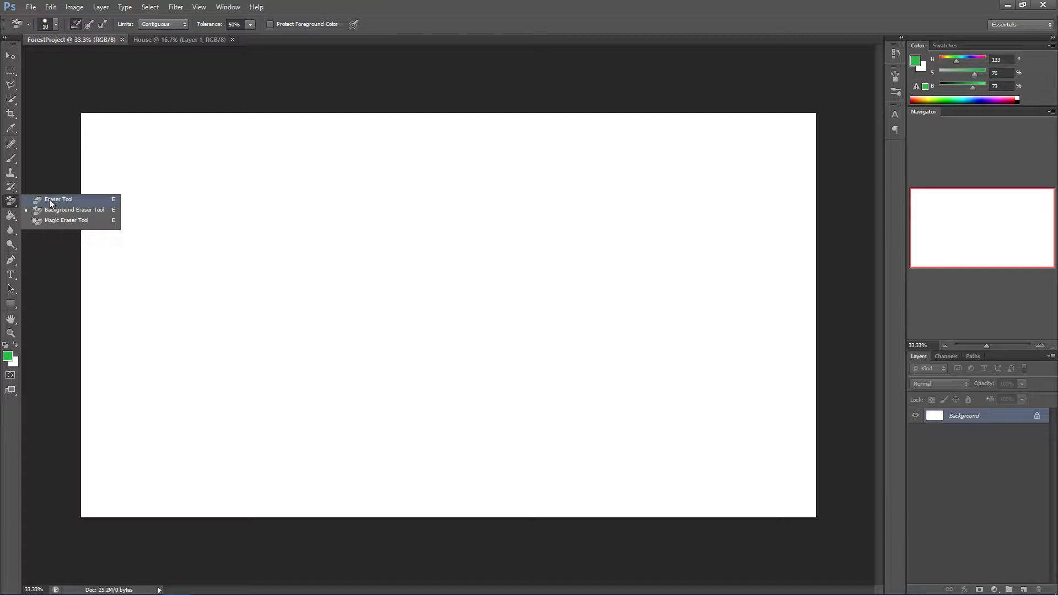
left_click(48, 200)
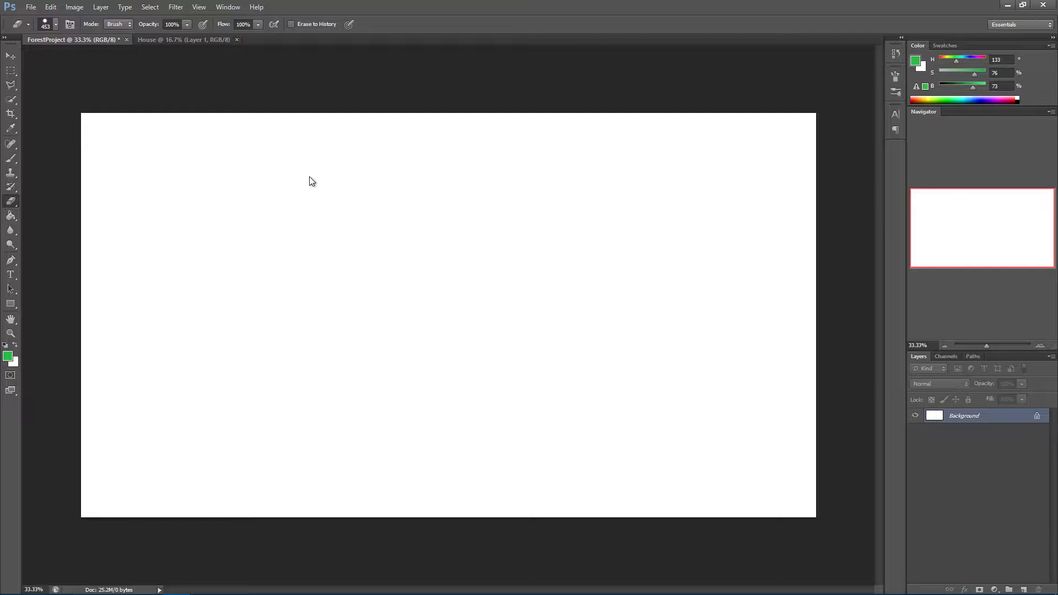
Step: Select the Background Eraser Tool and scrub out a small patch in the upper left area of the white canvas
right_click(10, 202)
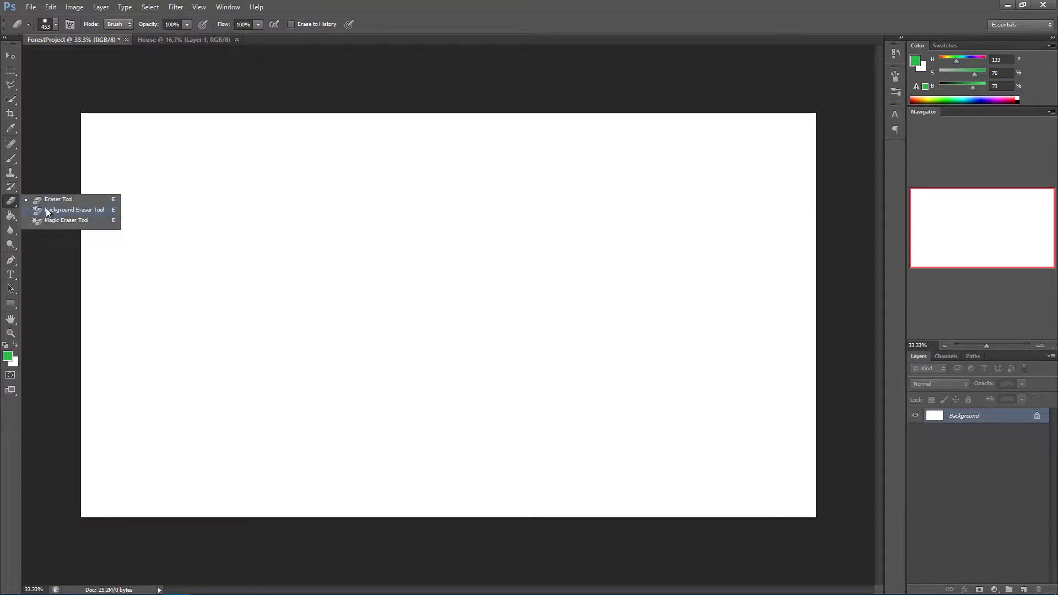
left_click(6, 205)
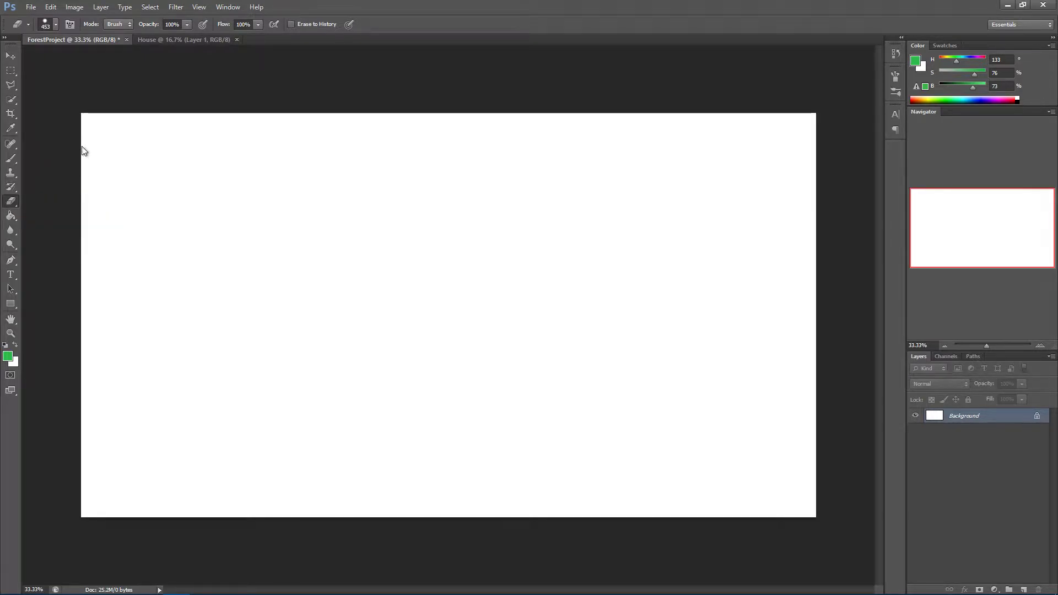
right_click(10, 205)
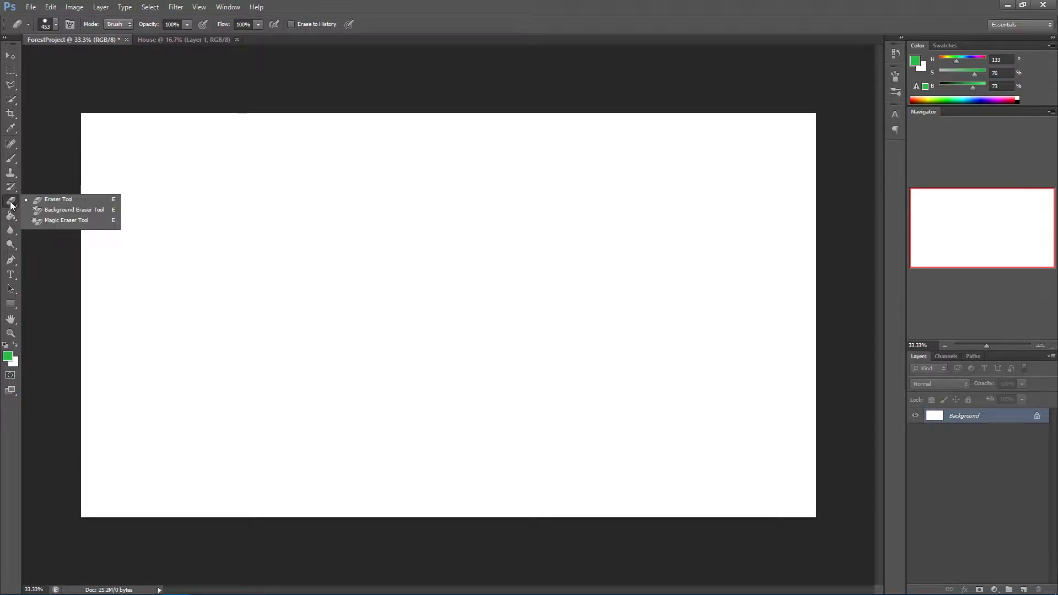
left_click(71, 210)
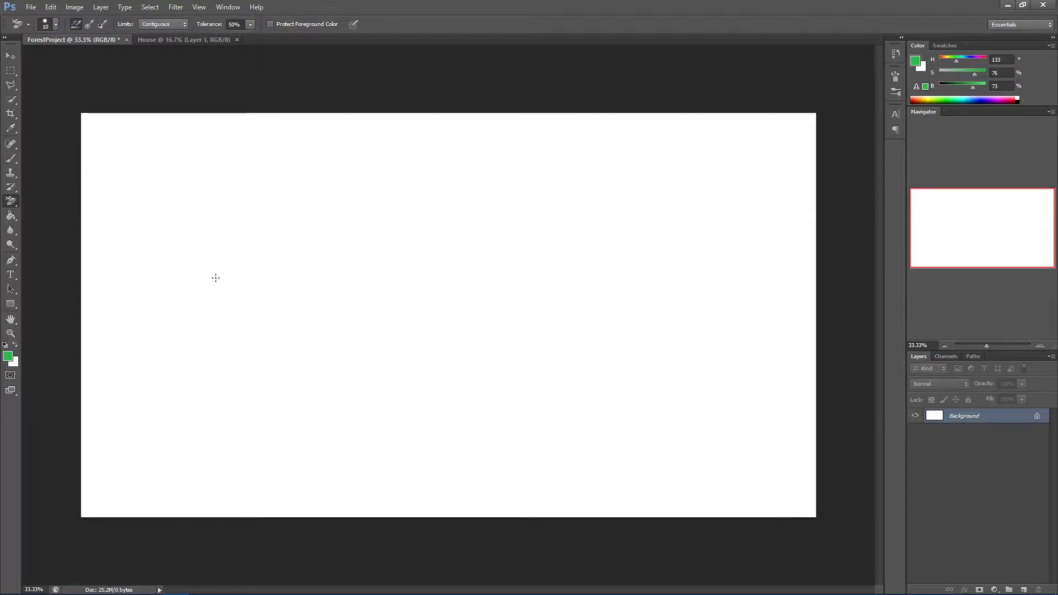
mouse_move(153, 217)
left_mouse_down()
mouse_move(137, 259)
mouse_move(174, 209)
mouse_move(192, 218)
mouse_move(155, 271)
mouse_move(173, 230)
mouse_move(164, 218)
mouse_move(128, 245)
mouse_move(181, 210)
mouse_move(140, 259)
mouse_move(182, 230)
mouse_move(153, 240)
mouse_move(152, 277)
mouse_move(198, 249)
left_mouse_up()
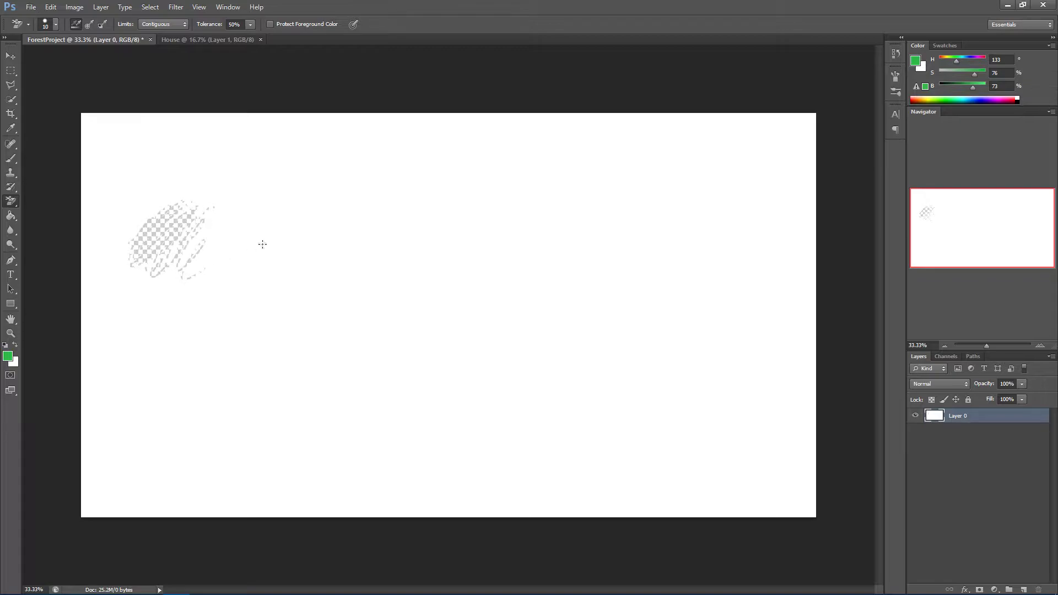
Step: Set the Background Eraser brush size to 274 px and erase a large area beside the first scrubbed patch
right_click(308, 258)
right_click(383, 79)
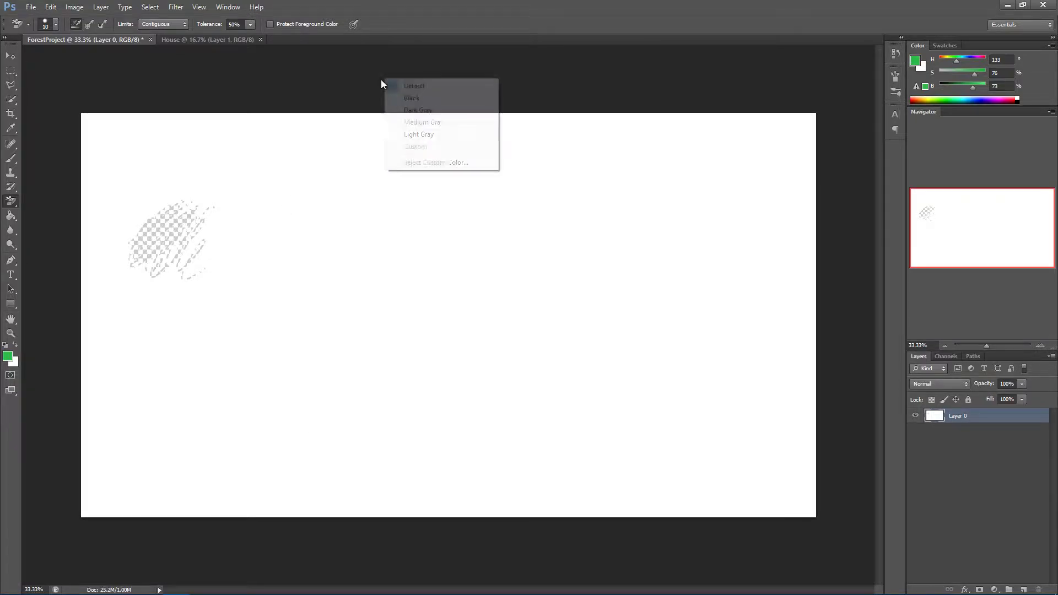
right_click(360, 85)
right_click(285, 184)
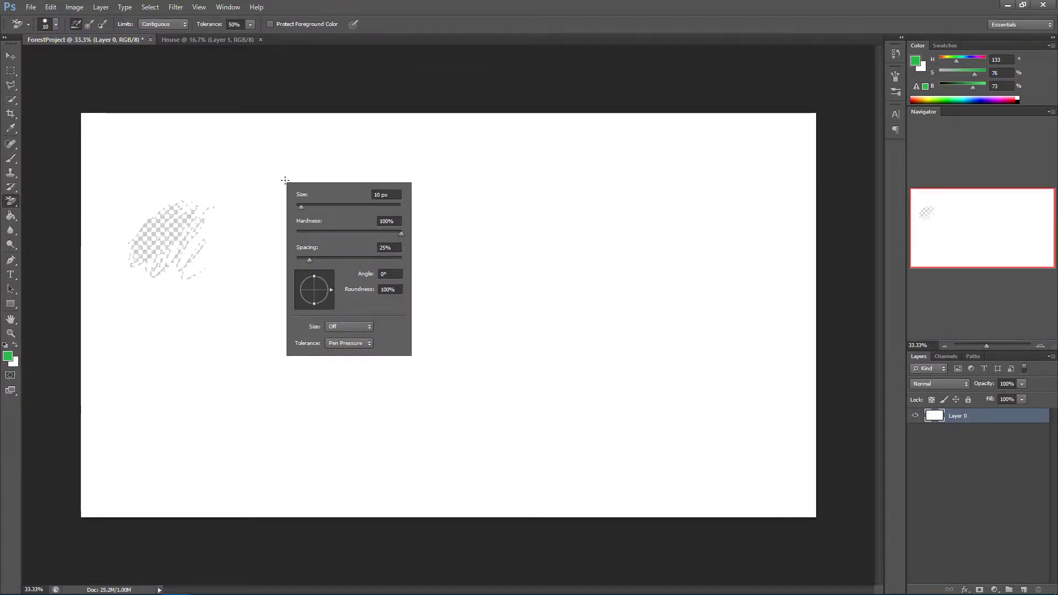
right_click(371, 82)
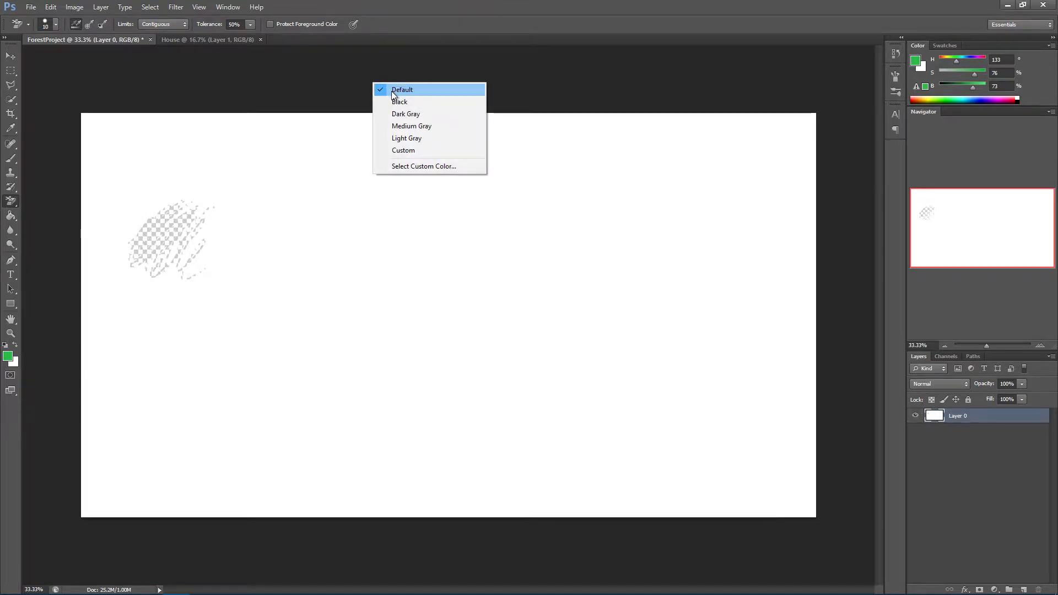
right_click(266, 223)
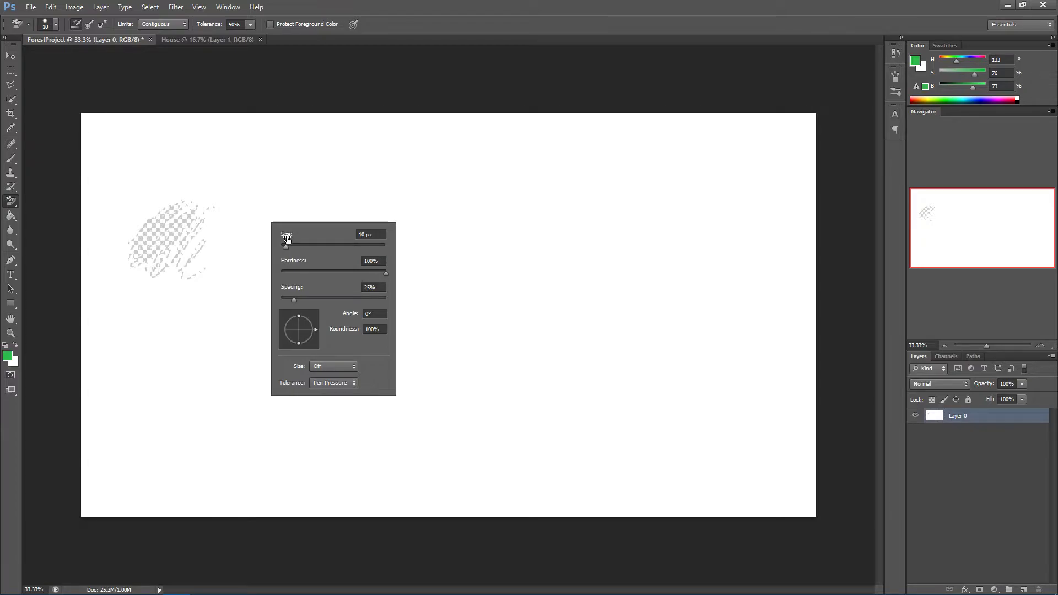
mouse_move(285, 241)
left_mouse_down()
mouse_move(372, 249)
mouse_move(423, 236)
left_mouse_up()
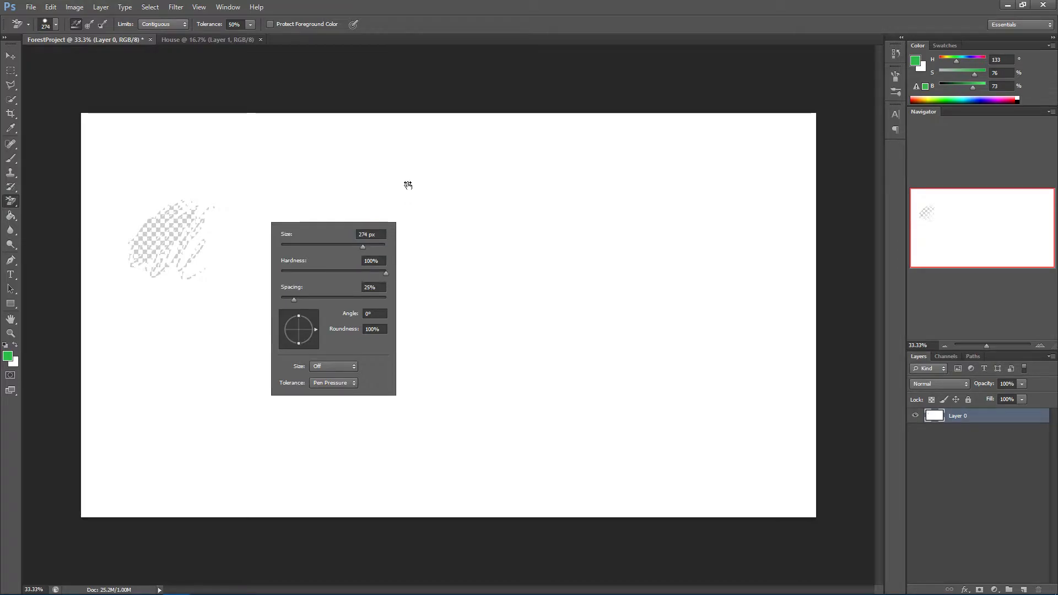
left_click(160, 200)
left_click(314, 219)
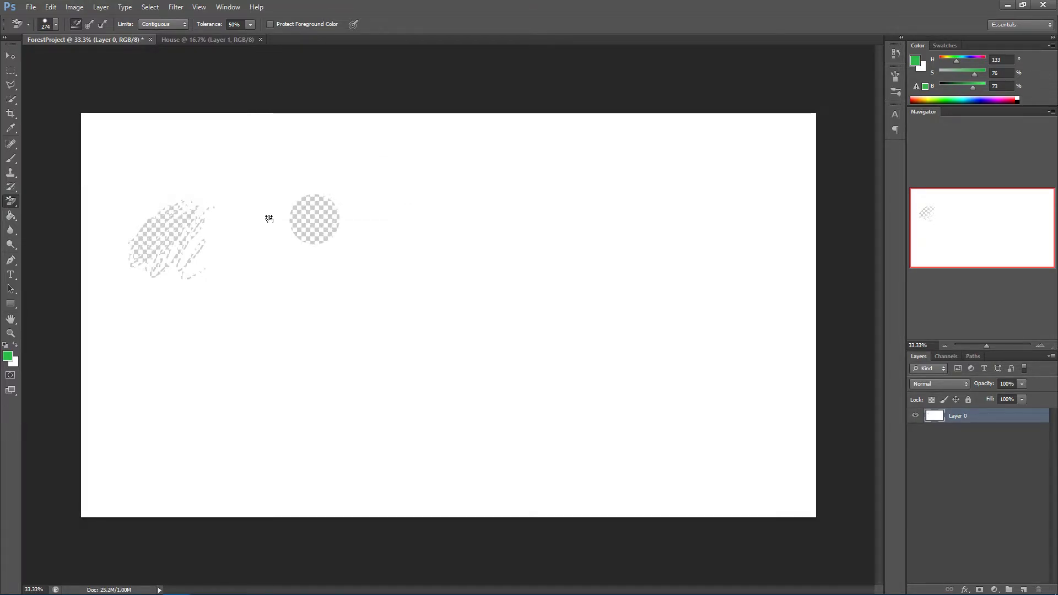
left_click(290, 240)
mouse_move(286, 211)
left_mouse_down()
mouse_move(331, 229)
mouse_move(314, 229)
mouse_move(280, 170)
mouse_move(288, 281)
mouse_move(380, 224)
mouse_move(298, 300)
mouse_move(245, 329)
mouse_move(250, 264)
mouse_move(238, 338)
mouse_move(376, 225)
mouse_move(450, 340)
left_mouse_up()
Step: Greatly enlarge the eraser brush and erase one big circle in the upper right of the canvas
right_click(454, 280)
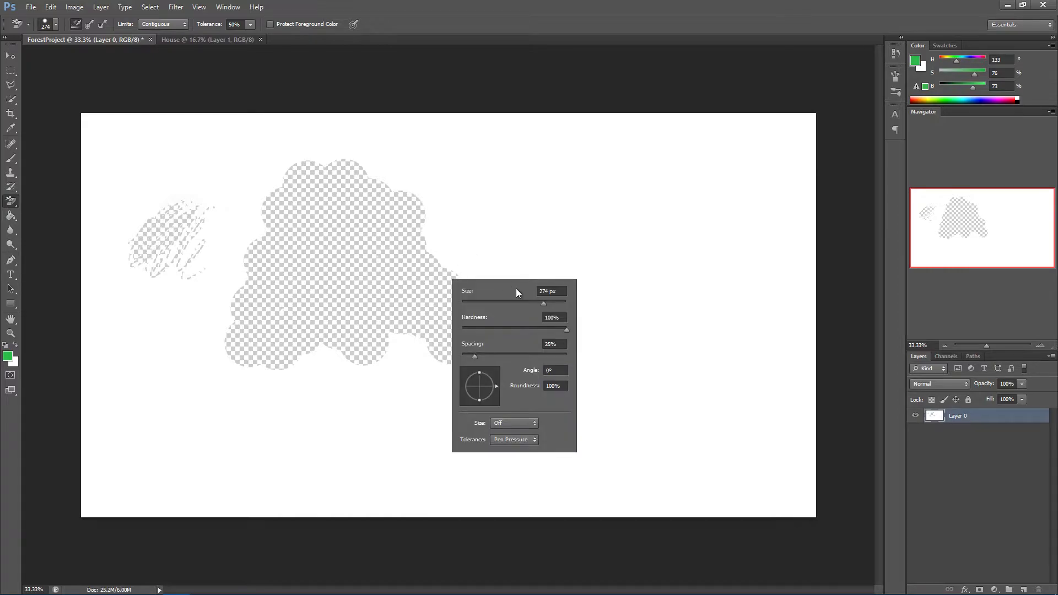
left_click_drag(547, 303, 560, 302)
left_click(645, 215)
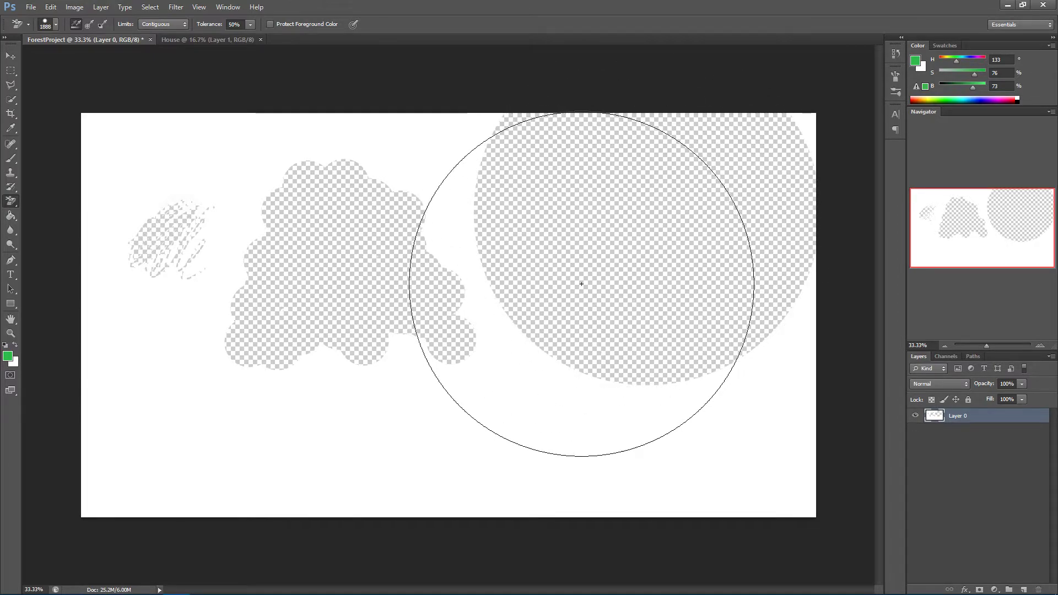
Step: Reduce the eraser brush to 63 px and erase along the circle's left edge and around the irregular erased area
right_click(437, 274)
left_click(468, 297)
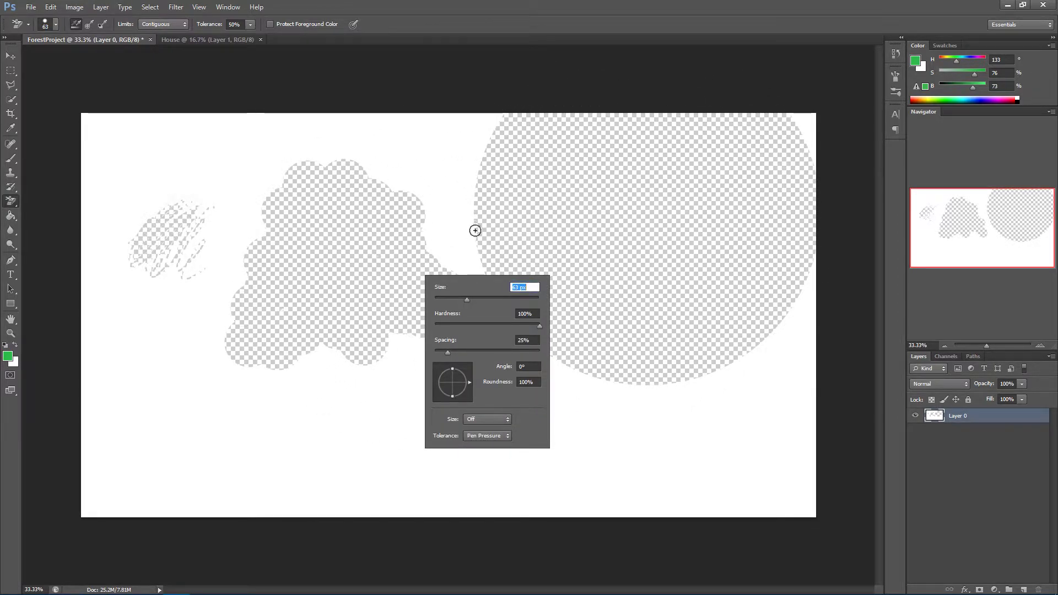
left_click(480, 252)
mouse_move(480, 252)
left_mouse_down()
mouse_move(474, 208)
mouse_move(490, 189)
mouse_move(478, 198)
mouse_move(504, 279)
left_mouse_up()
mouse_move(437, 224)
left_mouse_down()
mouse_move(446, 187)
mouse_move(434, 174)
mouse_move(418, 165)
mouse_move(388, 187)
mouse_move(404, 168)
mouse_move(346, 138)
mouse_move(277, 163)
mouse_move(246, 191)
mouse_move(250, 230)
mouse_move(217, 344)
mouse_move(241, 375)
left_mouse_up()
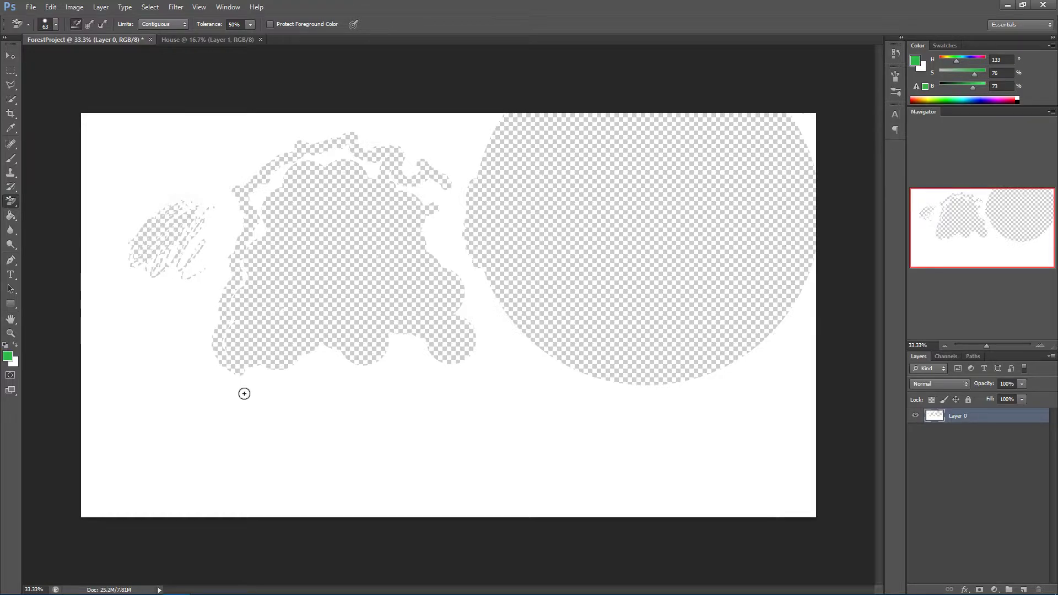
Step: Examine the erased edges in the ForestProject document at different magnifications with the Zoom Tool
double_click(11, 335)
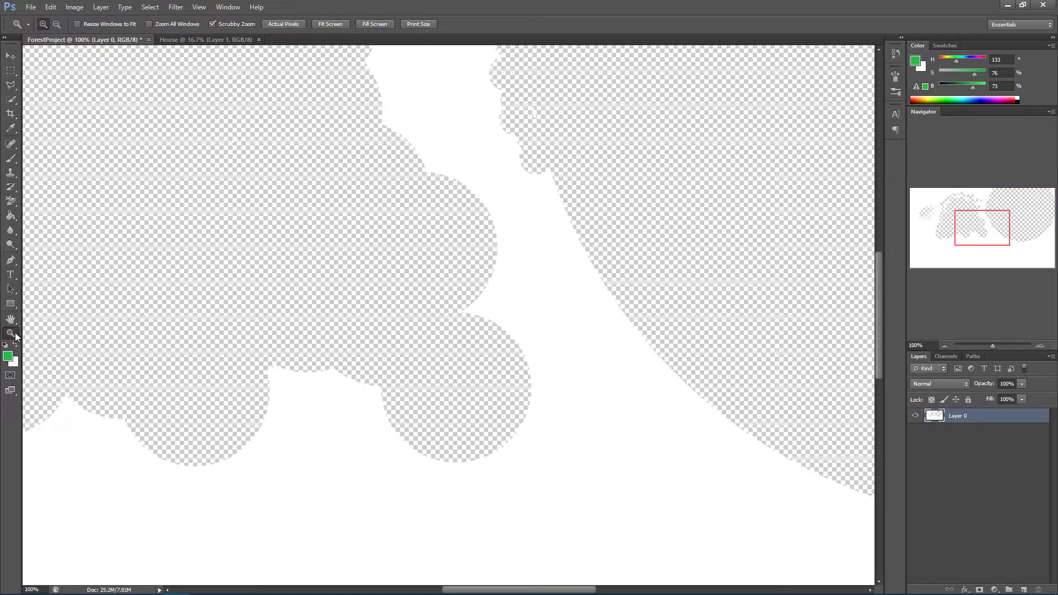
left_click(317, 255)
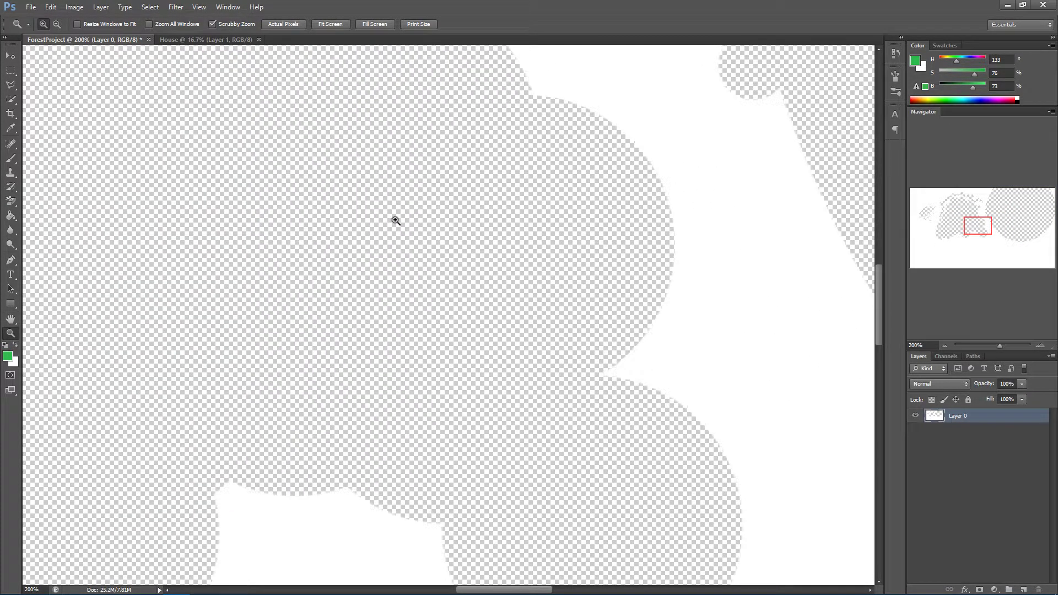
left_click_drag(396, 220, 320, 213)
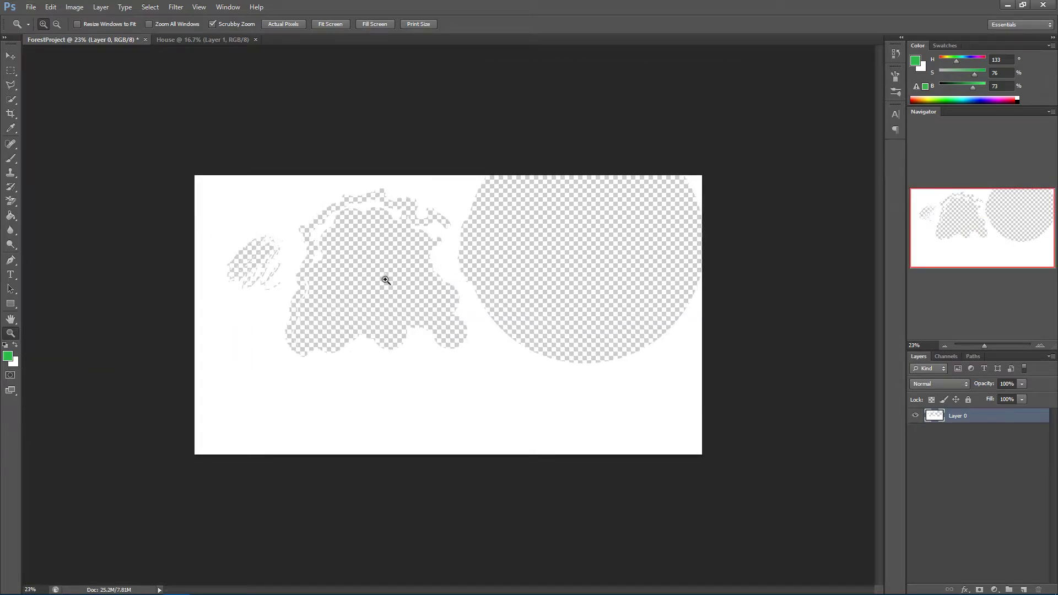
mouse_move(424, 270)
left_mouse_down()
mouse_move(435, 260)
mouse_move(433, 269)
left_mouse_up()
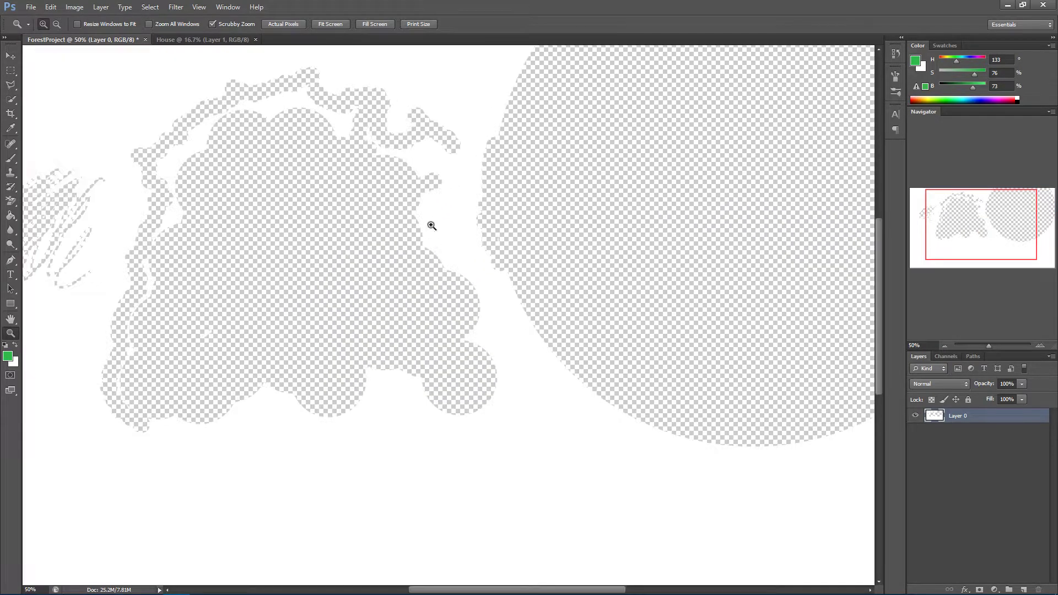
left_click_drag(128, 387, 128, 359)
Step: Zoom out of the ForestProject document in stages to 50% to view the erased areas
right_click(124, 354)
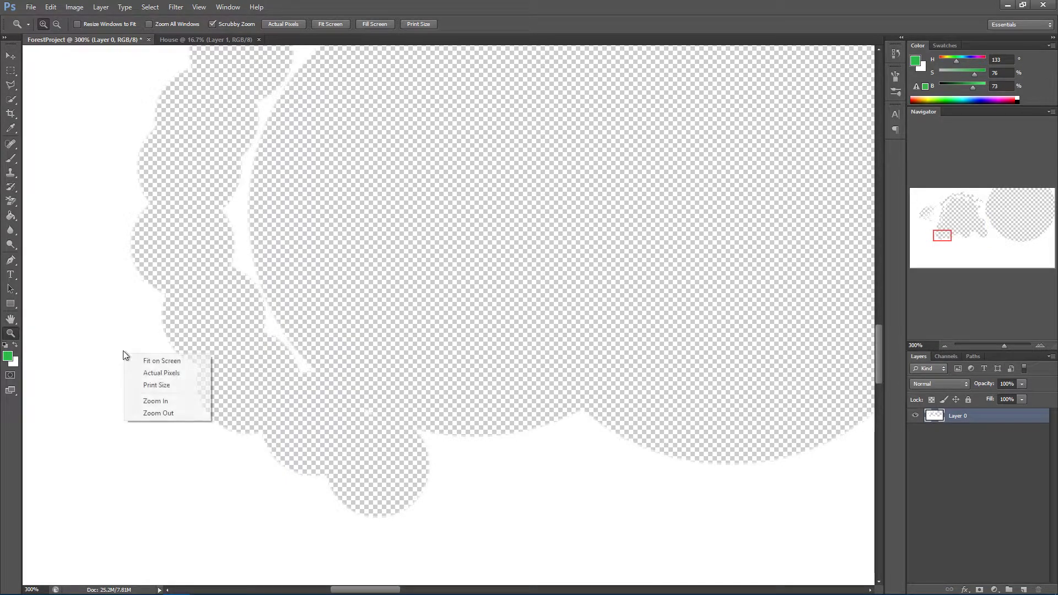
left_click(184, 413)
right_click(222, 333)
left_click(263, 393)
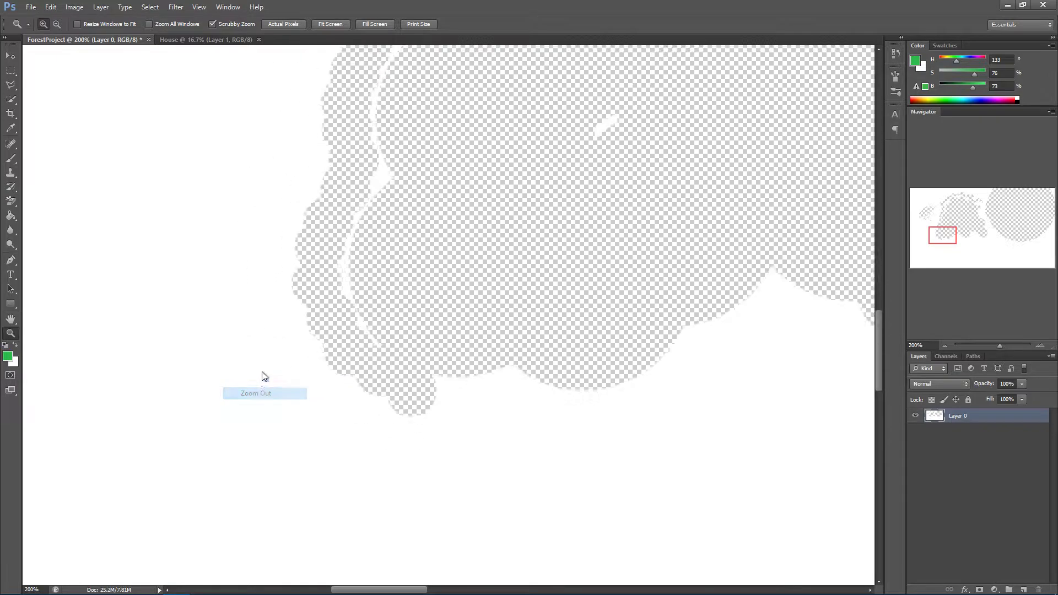
right_click(263, 349)
left_click(275, 396)
right_click(347, 317)
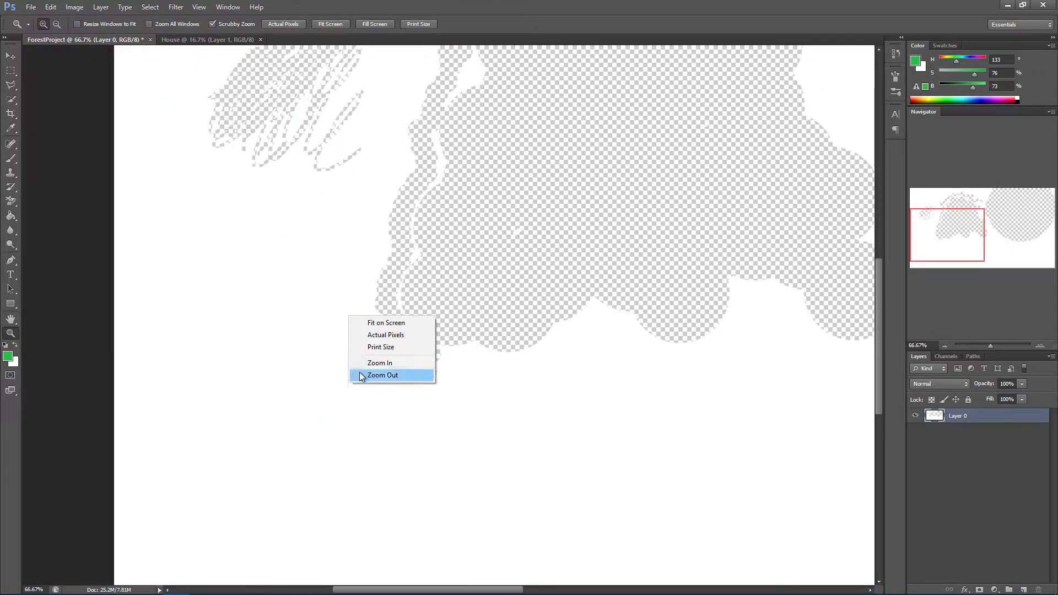
left_click(364, 376)
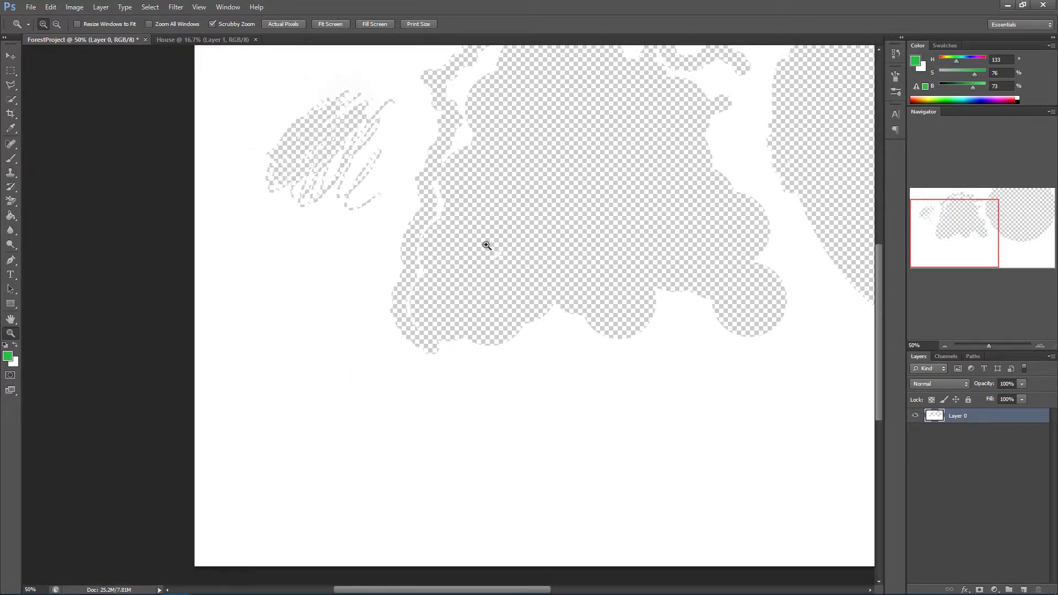
Step: Switch to the House document and select the Paint Bucket Tool
left_click(203, 42)
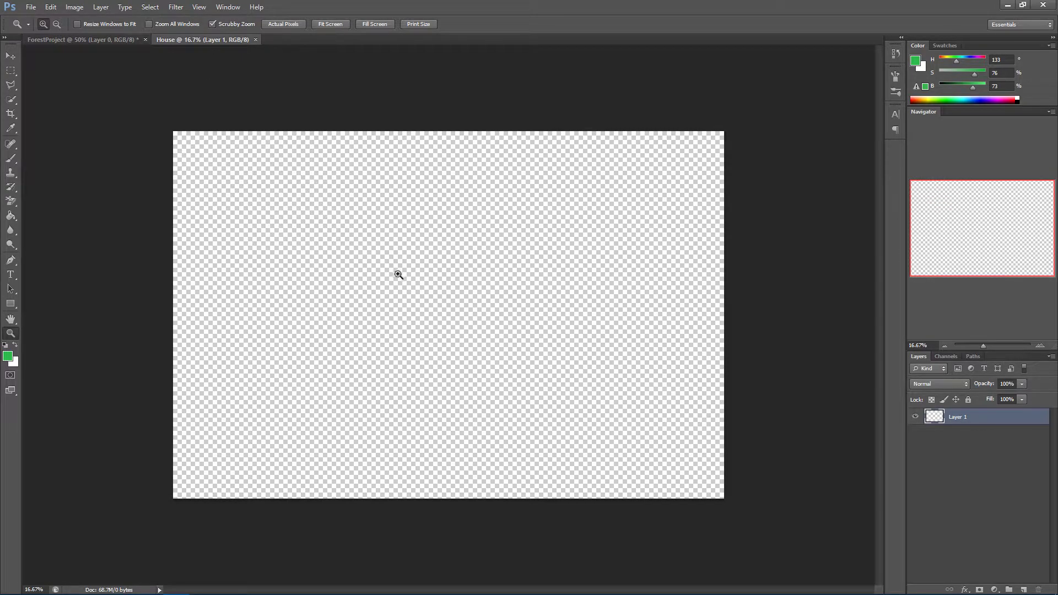
key("b")
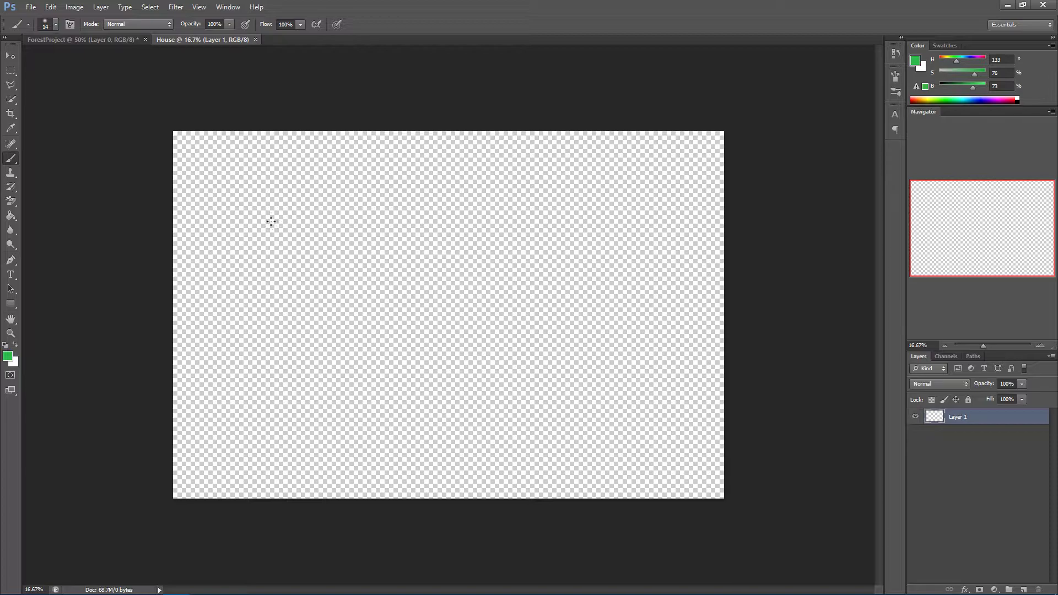
left_click(11, 218)
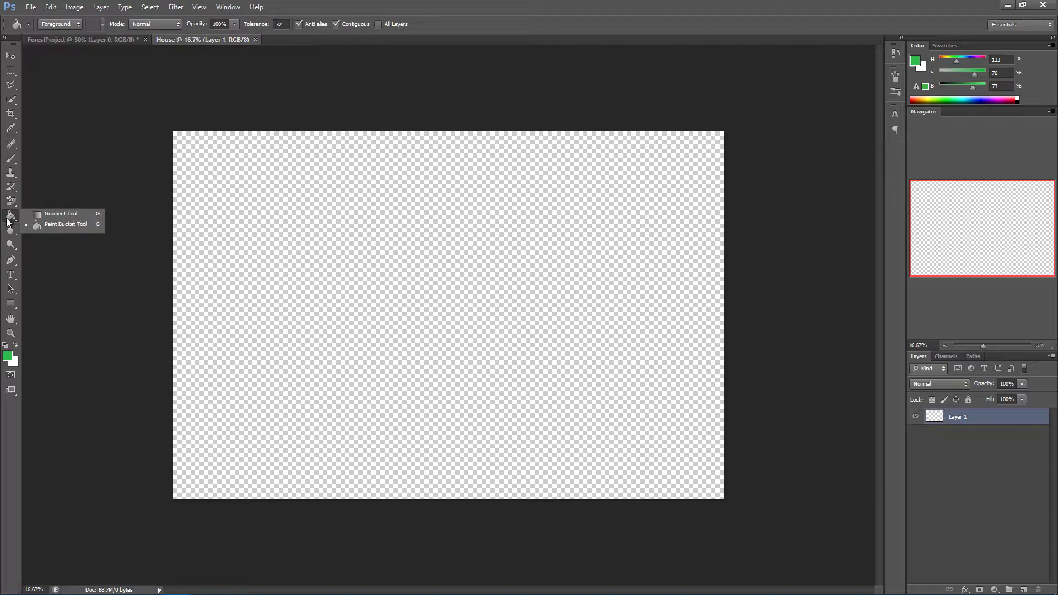
left_click(45, 223)
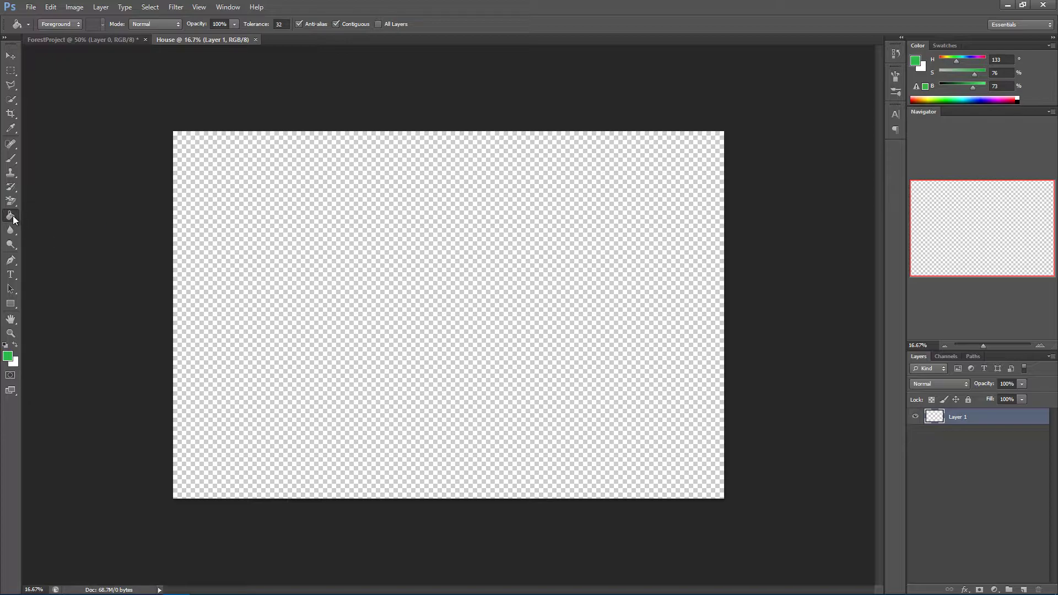
left_click(10, 221)
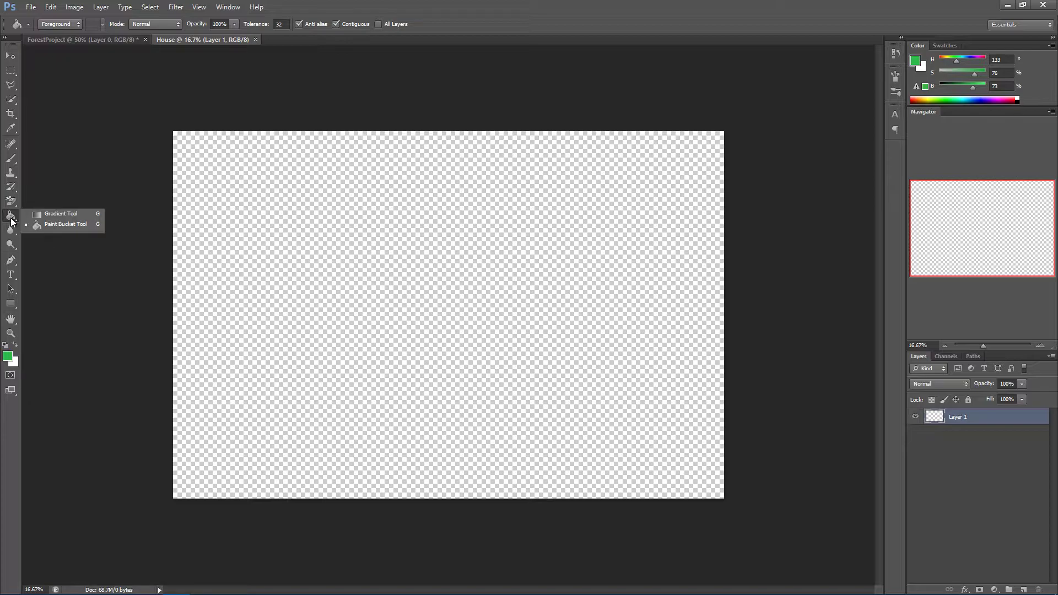
left_click(45, 224)
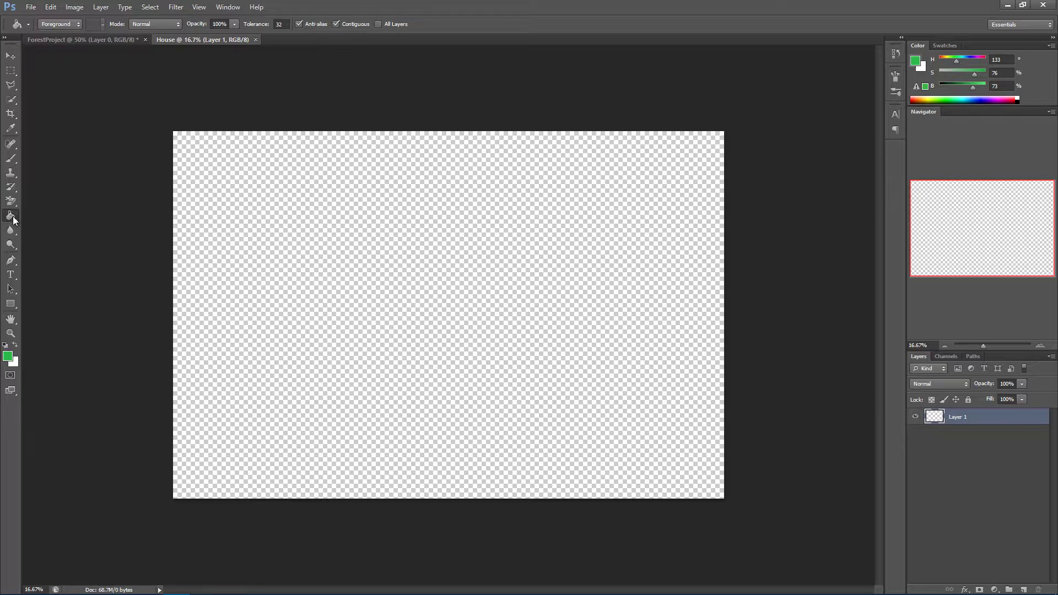
Step: Select the Gradient Tool and return to the Paint Bucket Tool
left_click(12, 216)
left_click(41, 215)
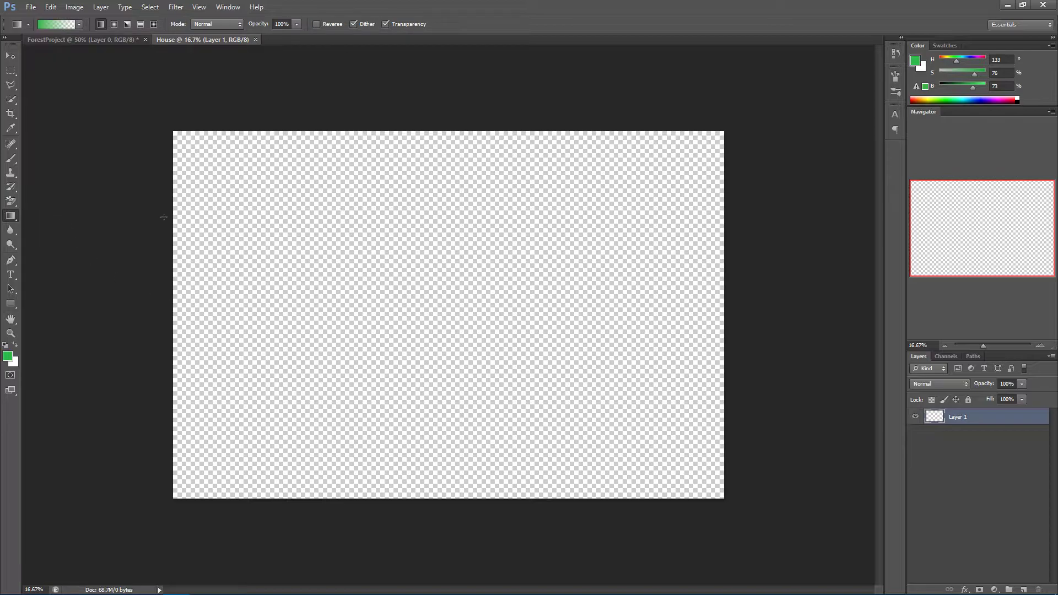
right_click(11, 219)
left_click(46, 226)
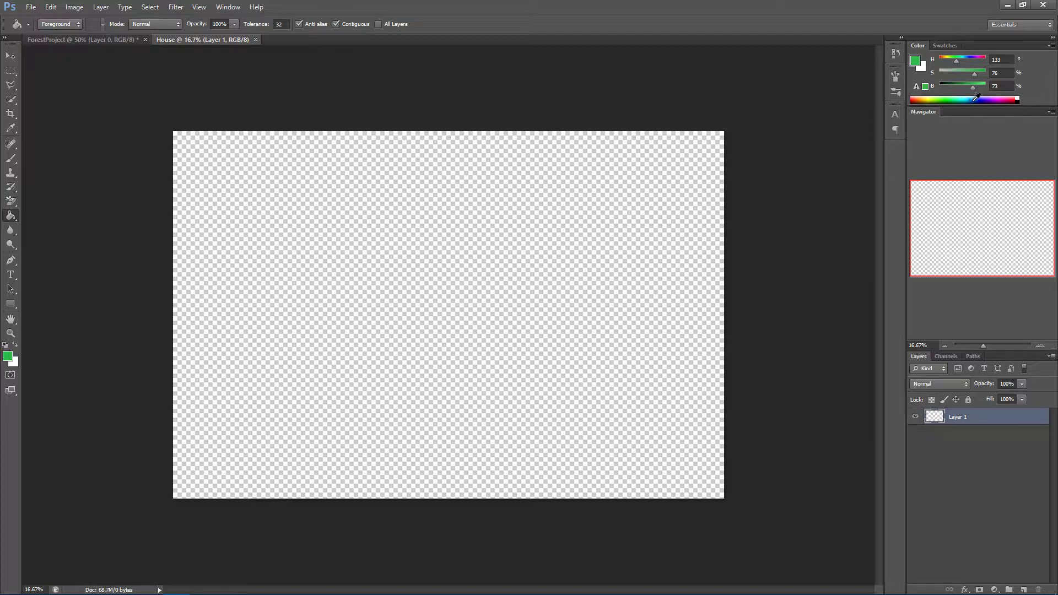
Step: Set the foreground colour to white with saturation 0 and brightness 100, and fill the House layer with it
left_click_drag(974, 89, 932, 76)
mouse_move(968, 90)
left_mouse_down()
mouse_move(958, 87)
mouse_move(988, 88)
left_mouse_up()
left_click(668, 225)
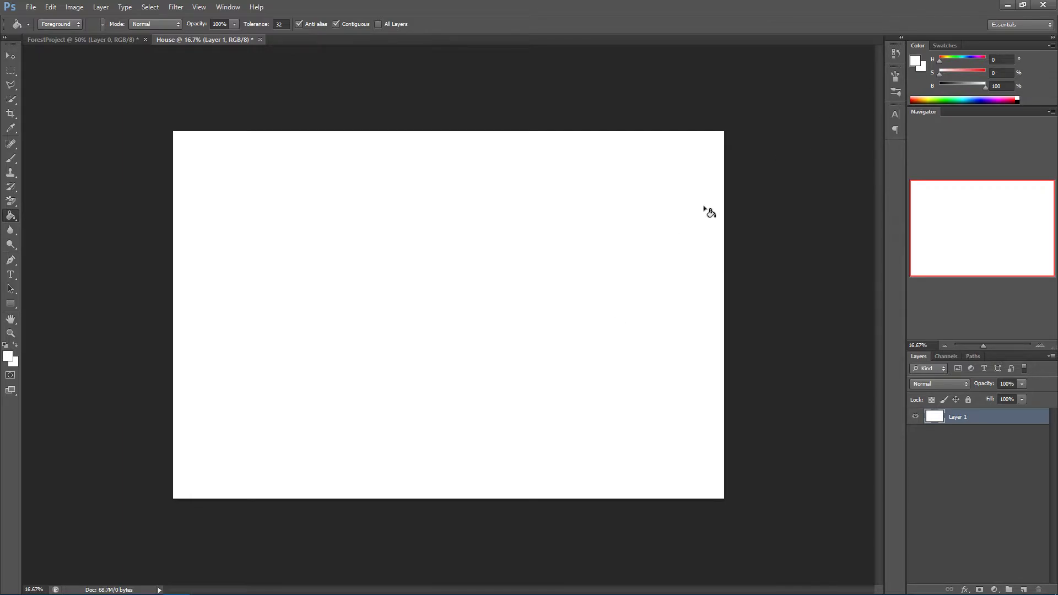
Step: Set the foreground colour to black with brightness 0 and fill the House layer with it
left_click(1019, 102)
mouse_move(945, 87)
left_mouse_down()
mouse_move(988, 91)
mouse_move(943, 88)
left_mouse_up()
left_click(634, 314)
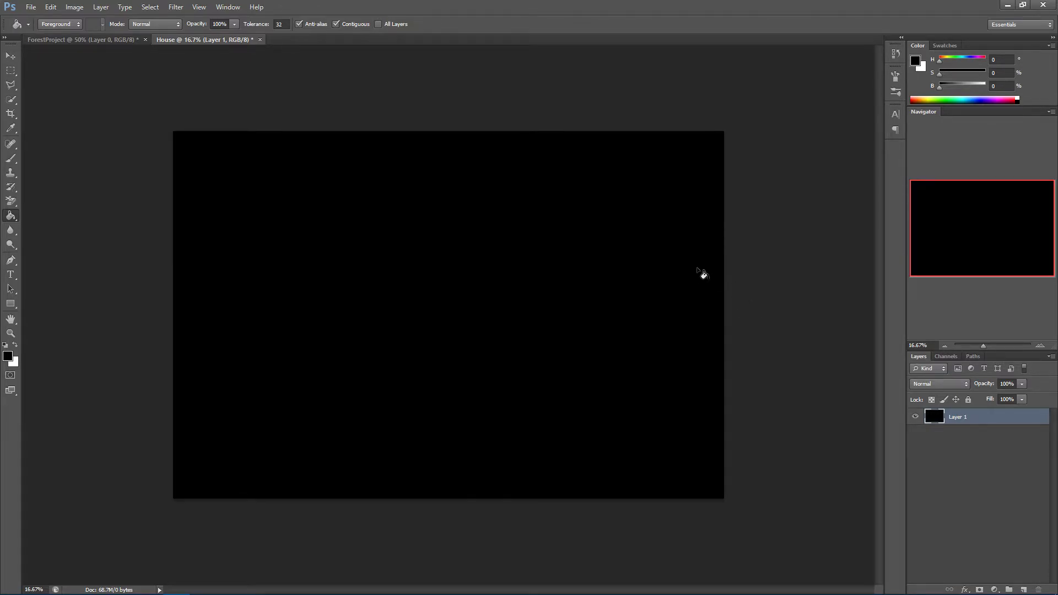
Step: Refill the House layer with white at brightness 100 and again with the default black foreground colour
left_click_drag(940, 87, 986, 87)
left_click(719, 342)
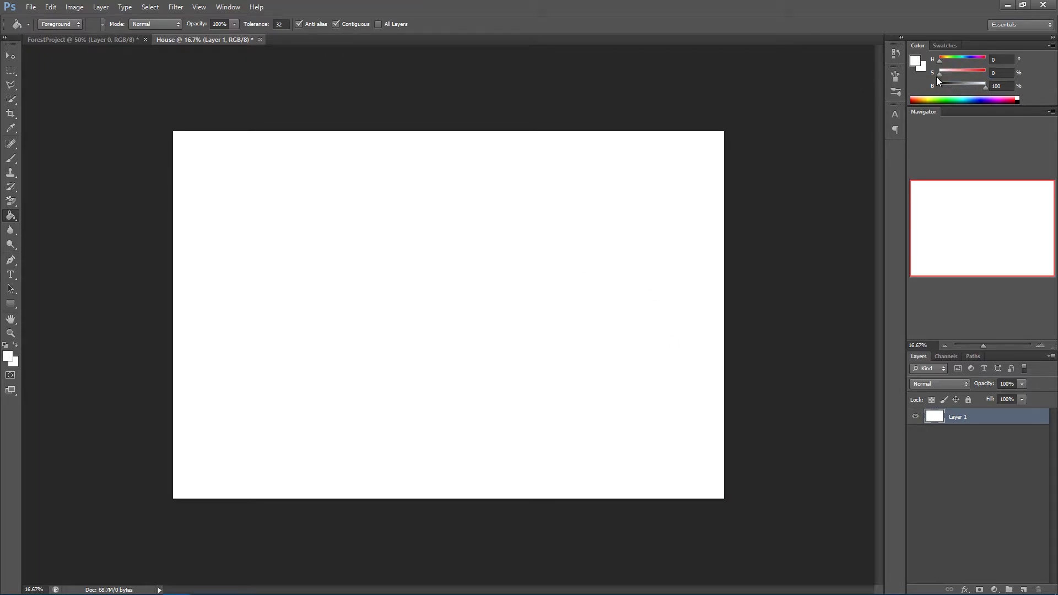
key("d")
left_click(595, 297)
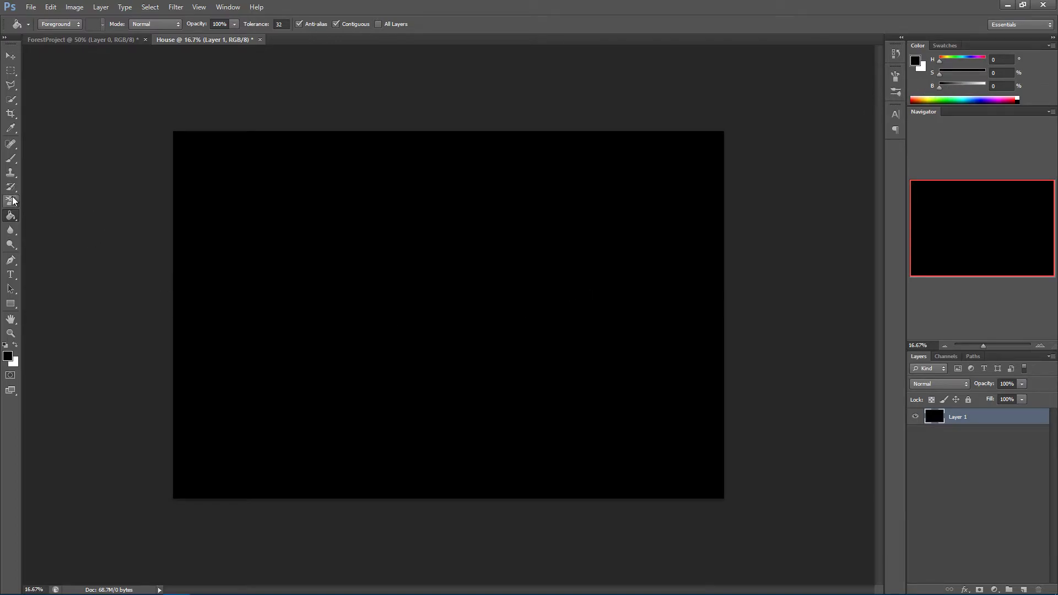
Step: Select the Background Eraser Tool, set its size to 498 px, and erase a broad irregular area in the upper part of the black layer
left_click_drag(11, 204, 43, 215)
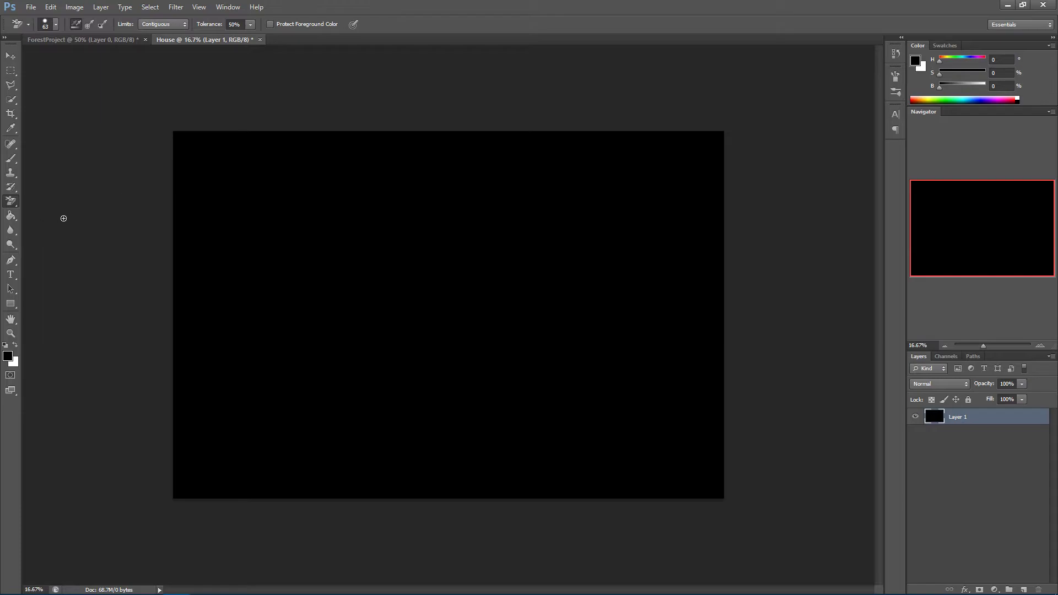
right_click(283, 275)
left_click_drag(353, 295, 391, 296)
mouse_move(238, 177)
left_mouse_down()
mouse_move(225, 227)
mouse_move(248, 244)
mouse_move(358, 226)
mouse_move(409, 200)
mouse_move(353, 245)
mouse_move(335, 162)
mouse_move(343, 247)
mouse_move(377, 223)
mouse_move(355, 219)
mouse_move(403, 221)
mouse_move(282, 195)
mouse_move(361, 218)
mouse_move(369, 276)
left_mouse_up()
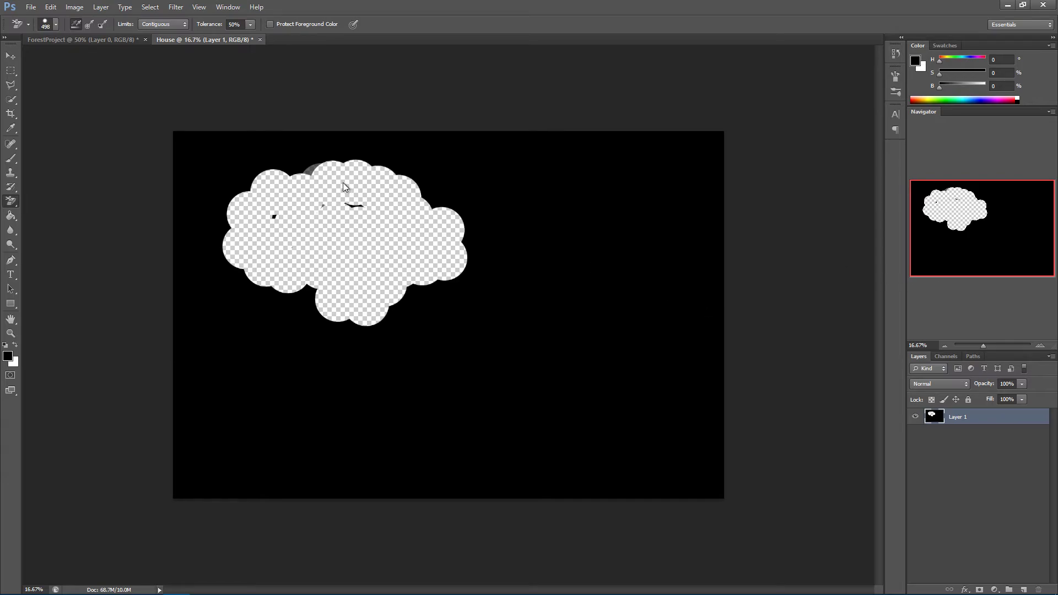
mouse_move(258, 202)
left_mouse_down()
mouse_move(249, 270)
mouse_move(263, 306)
mouse_move(292, 333)
mouse_move(319, 297)
mouse_move(280, 268)
mouse_move(353, 320)
mouse_move(286, 252)
mouse_move(485, 291)
mouse_move(513, 242)
mouse_move(444, 174)
mouse_move(470, 240)
mouse_move(545, 288)
left_mouse_up()
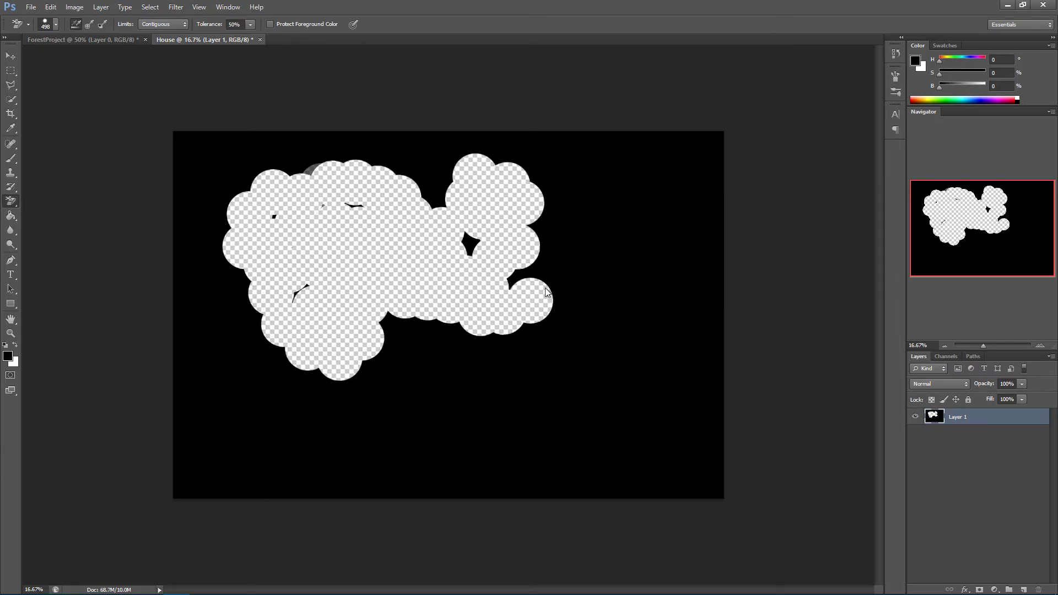